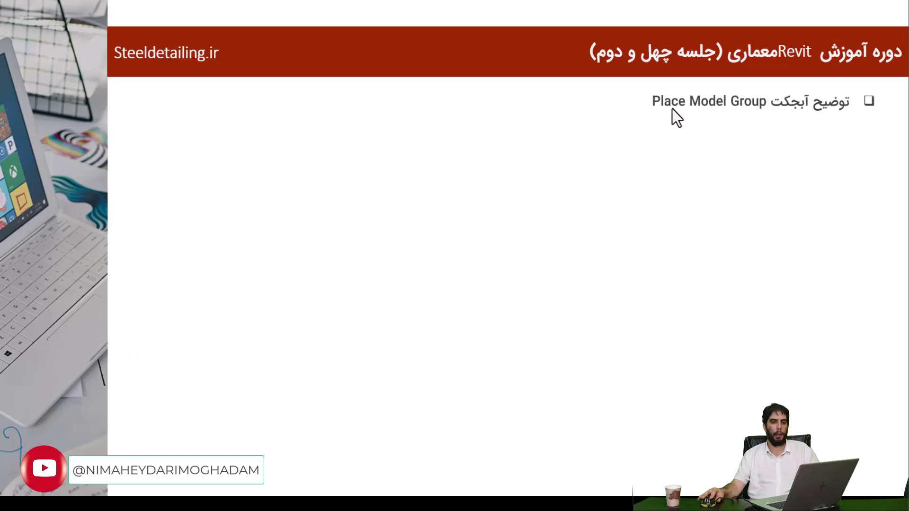
left_click(748, 138)
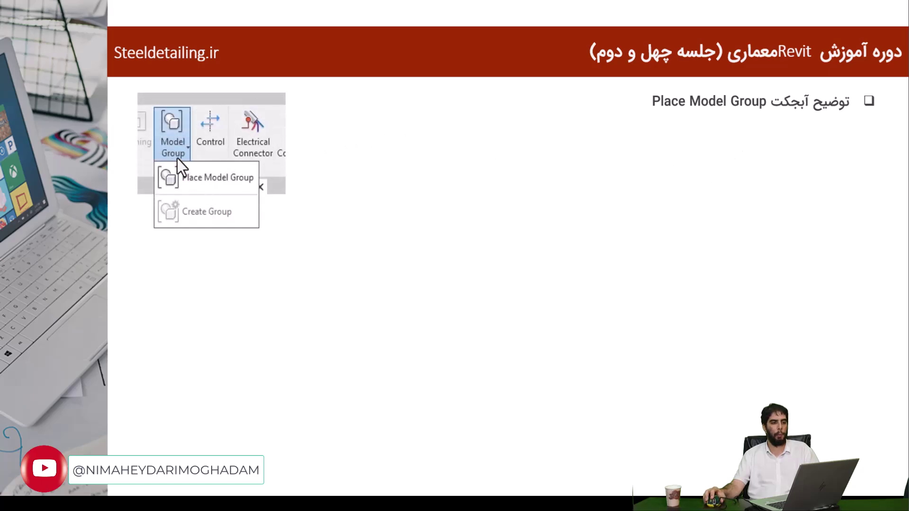
left_click(483, 199)
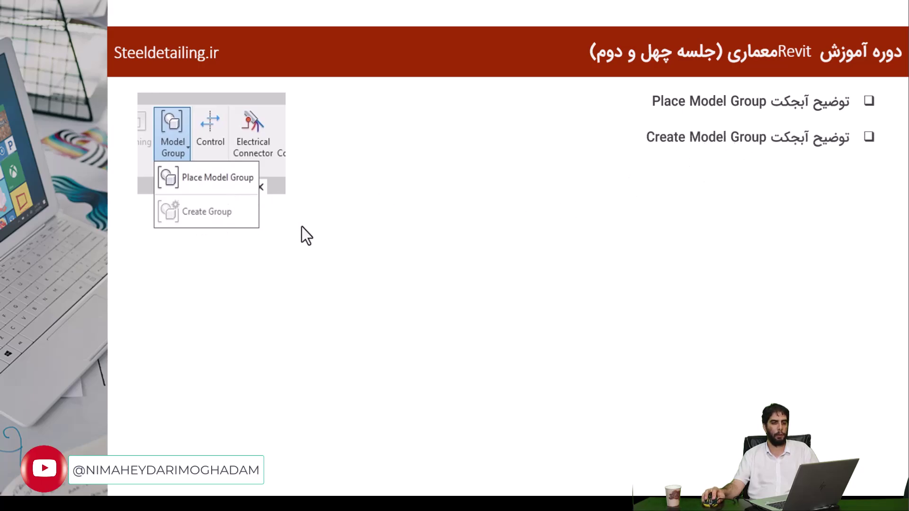
left_click(472, 191)
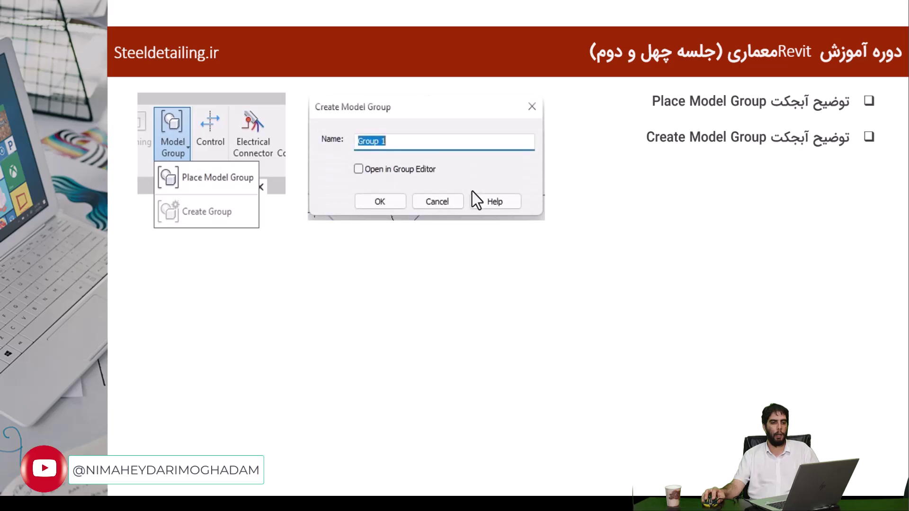
left_click(387, 248)
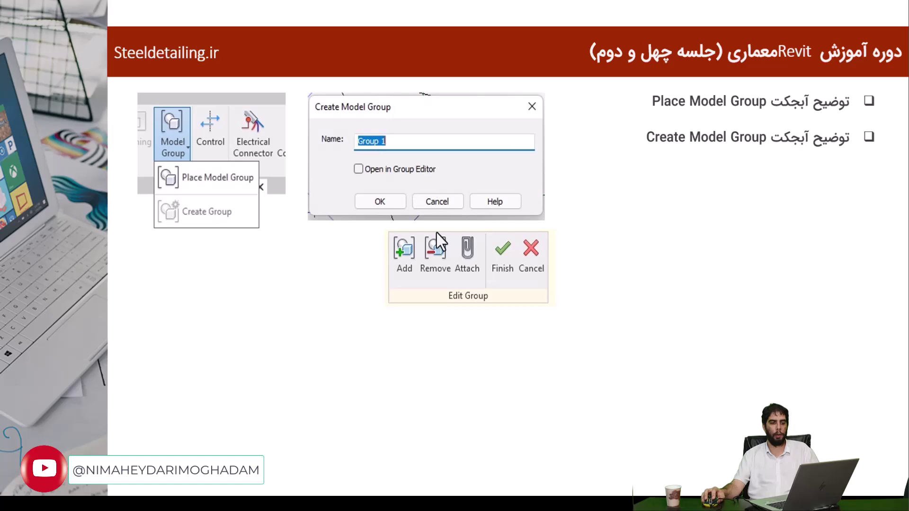
left_click(609, 263)
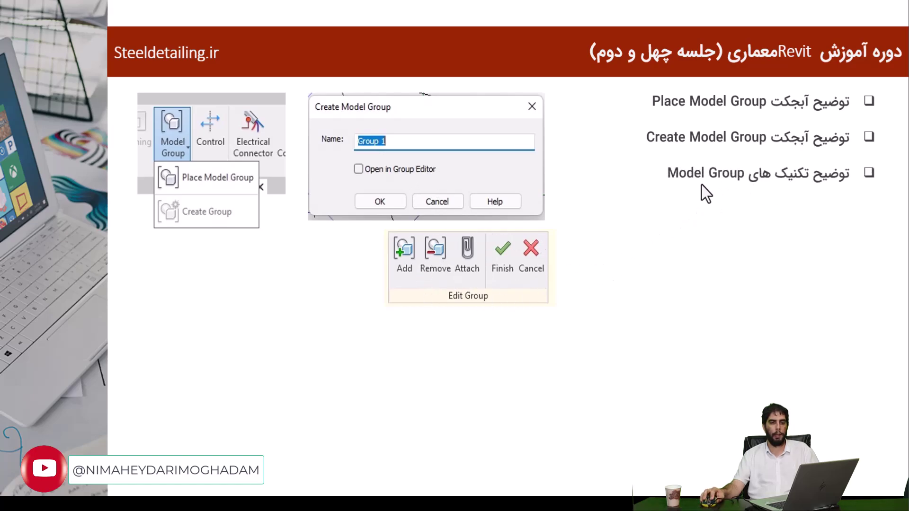
left_click(606, 264)
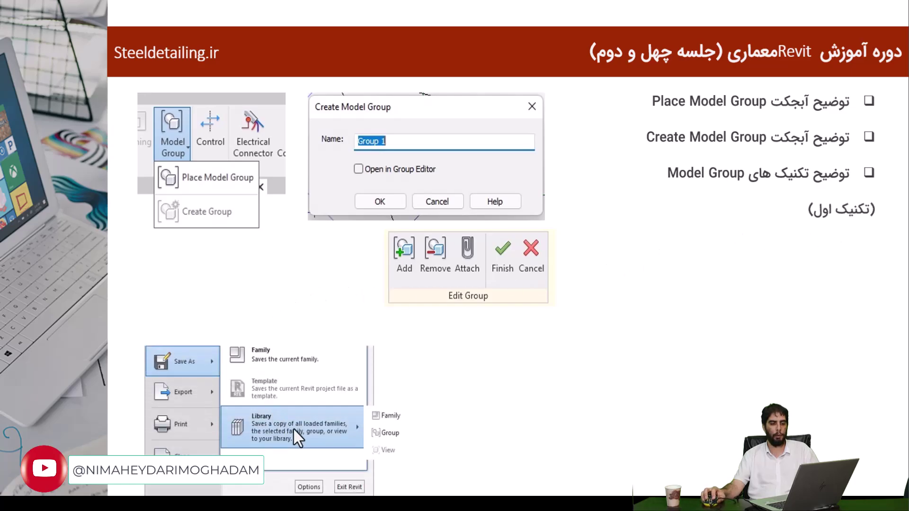
left_click(493, 383)
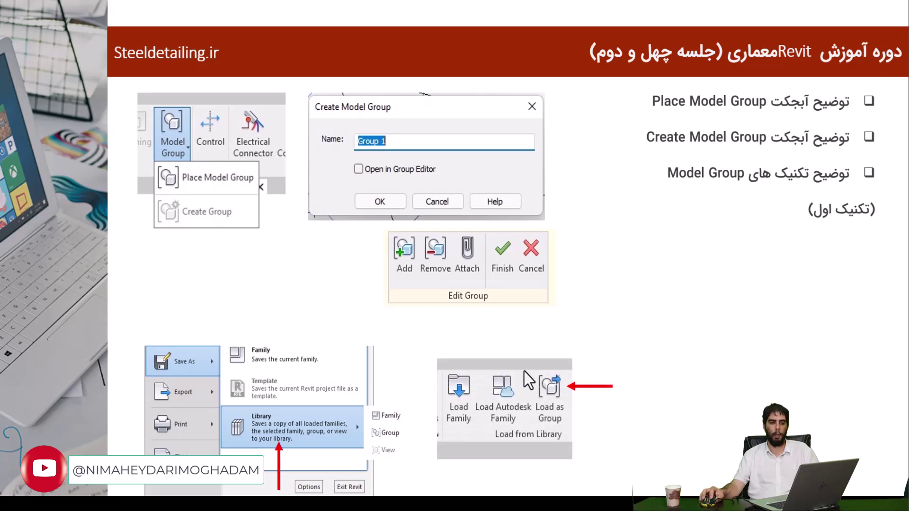
left_click(683, 313)
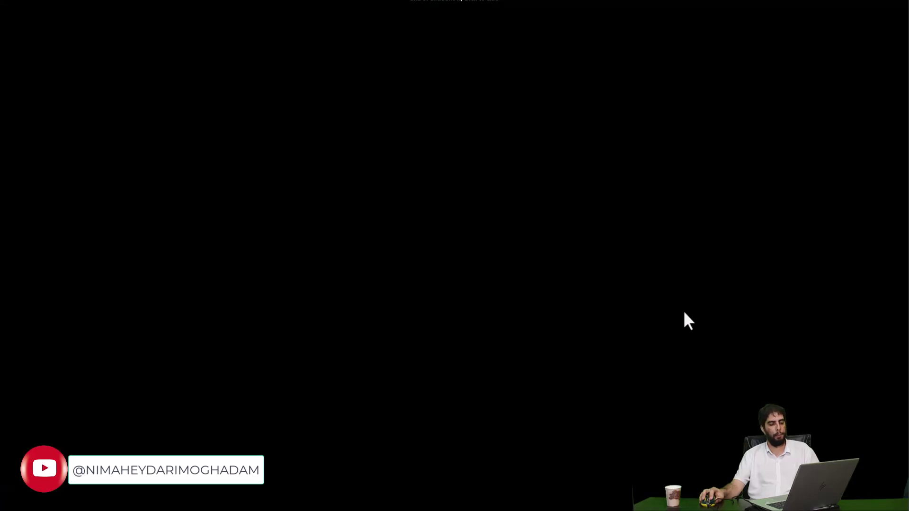
left_click(684, 312)
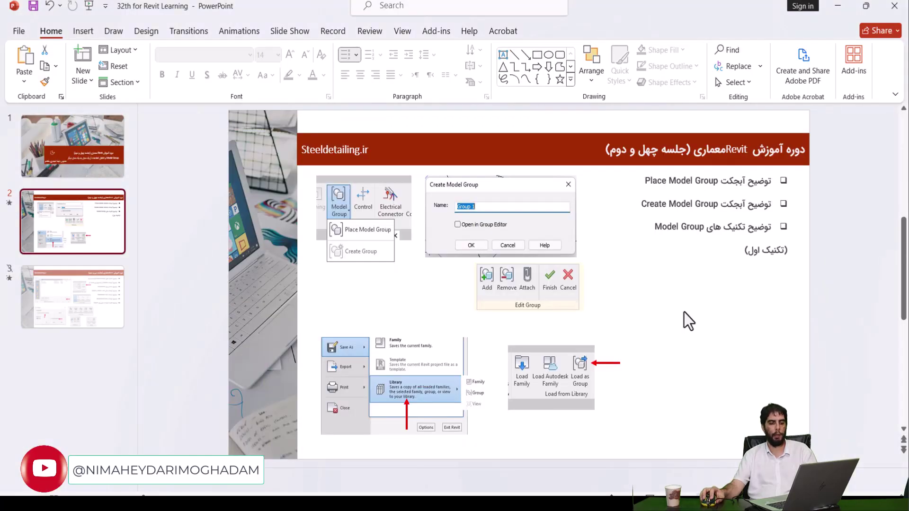
Step: Switch to Revit and draw a rectangle of Generic - 200mm walls about 29000 by 23000 mm between the elevation markers on Level 1
left_click(514, 503)
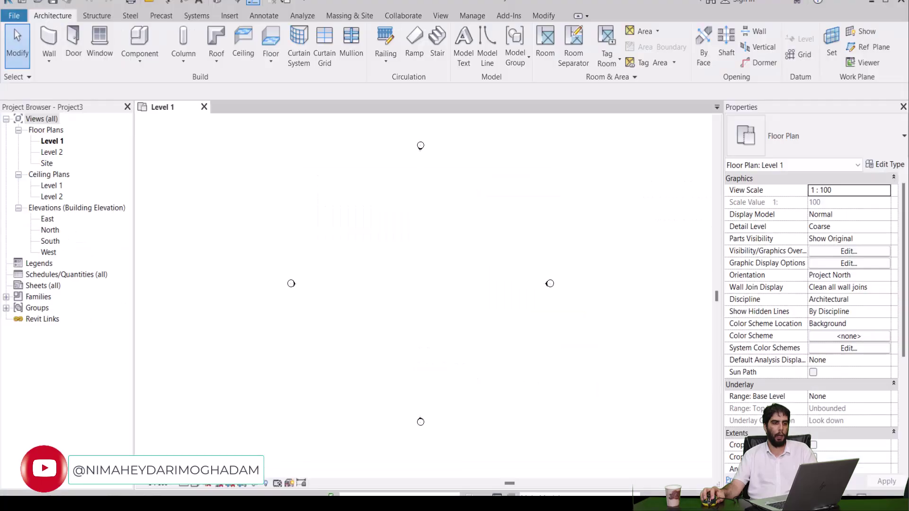
scroll(433, 262, "up", 2)
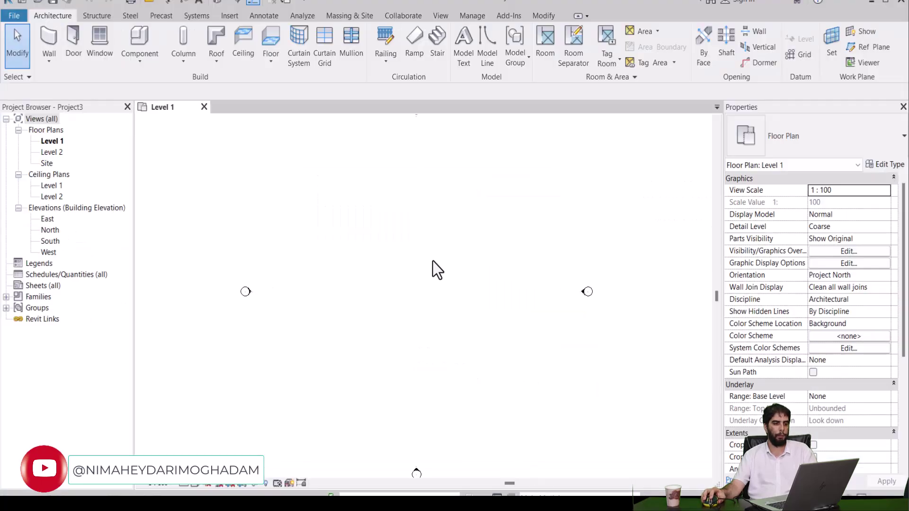
middle_click_drag(433, 261, 446, 312)
scroll(429, 297, "down", 1)
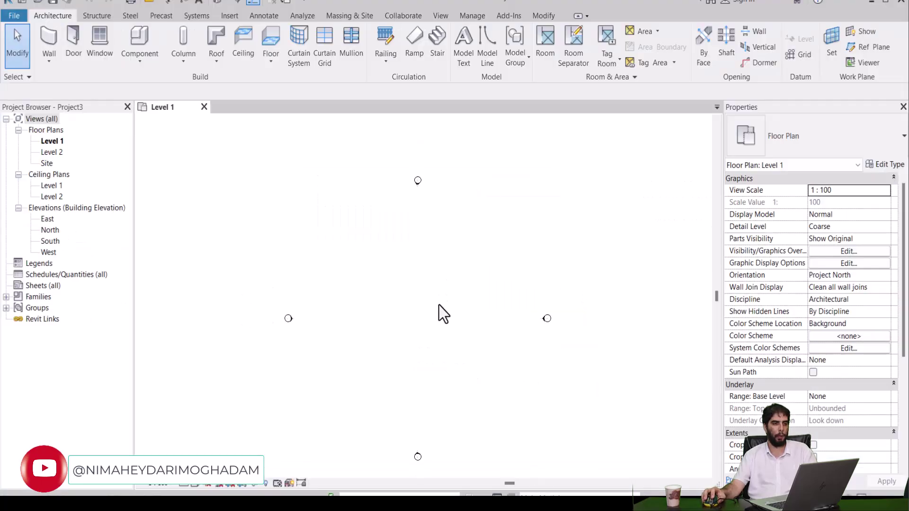
left_click(53, 47)
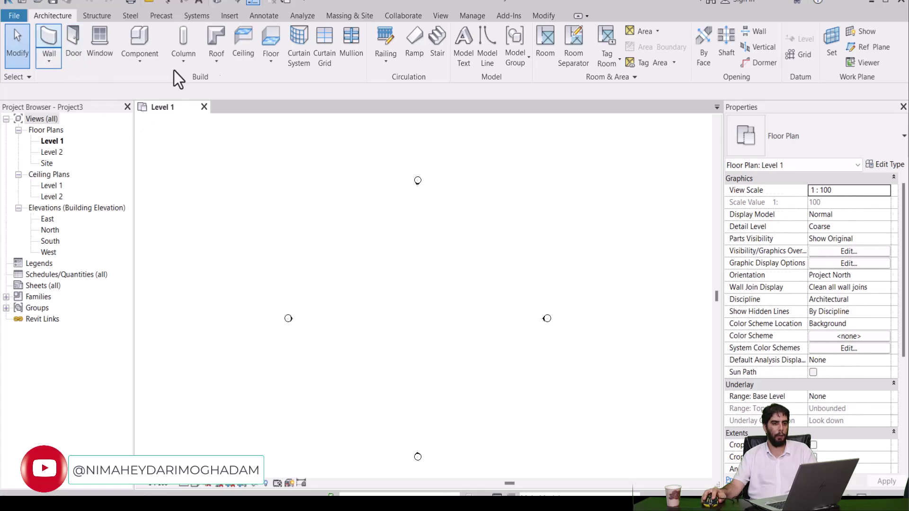
left_click(485, 34)
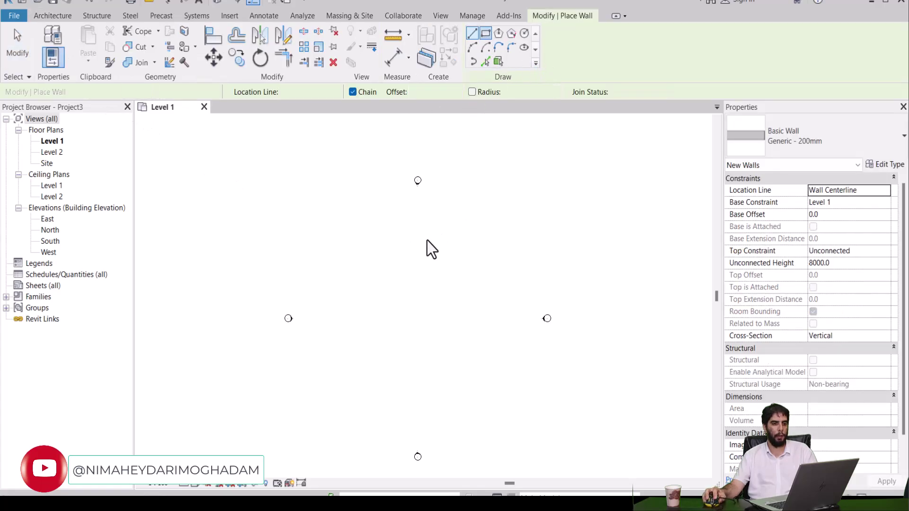
left_click(356, 251)
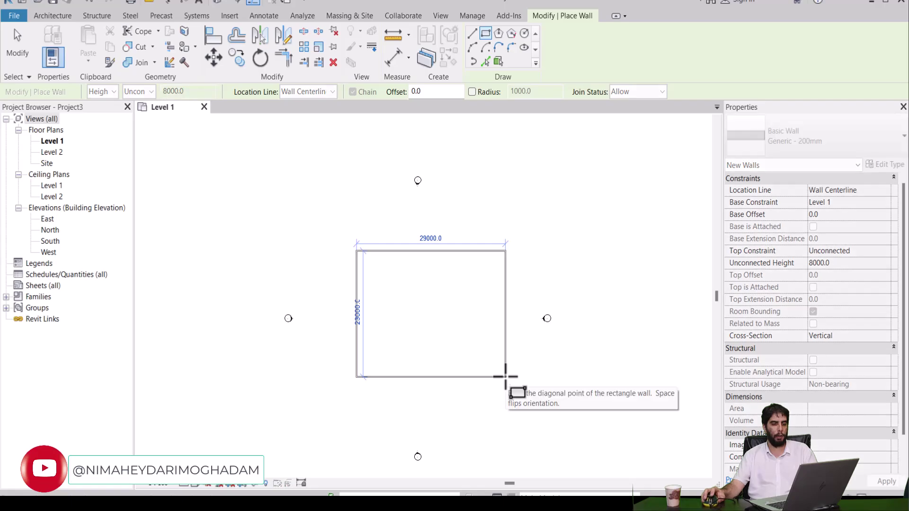
left_click(505, 378)
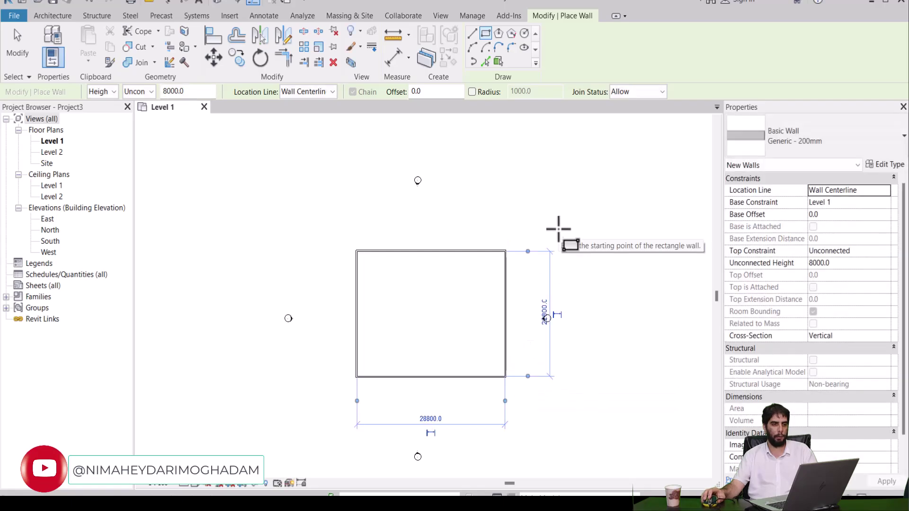
right_click(559, 229)
left_click(573, 238)
right_click(533, 282)
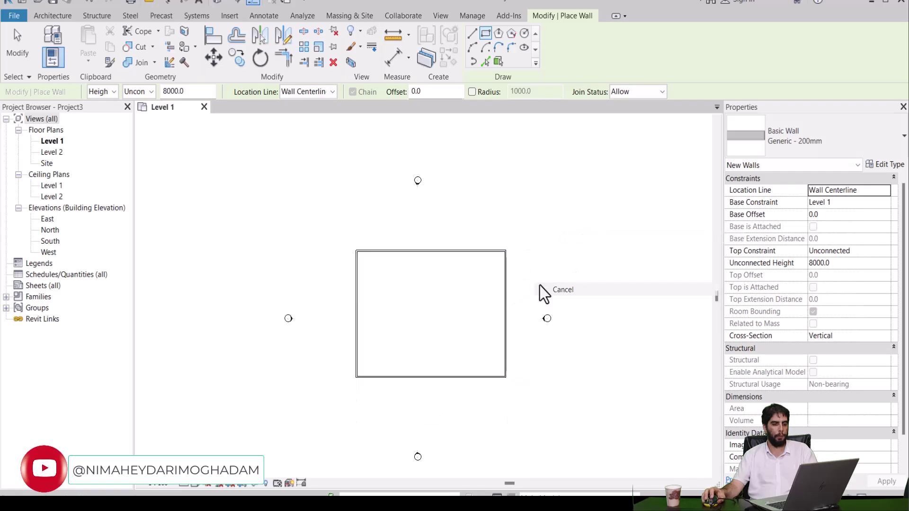
left_click(542, 287)
Step: Duplicate the wall type of the rectangle's east wall under the name Type 1
scroll(520, 298, "up", 3)
left_click(498, 310)
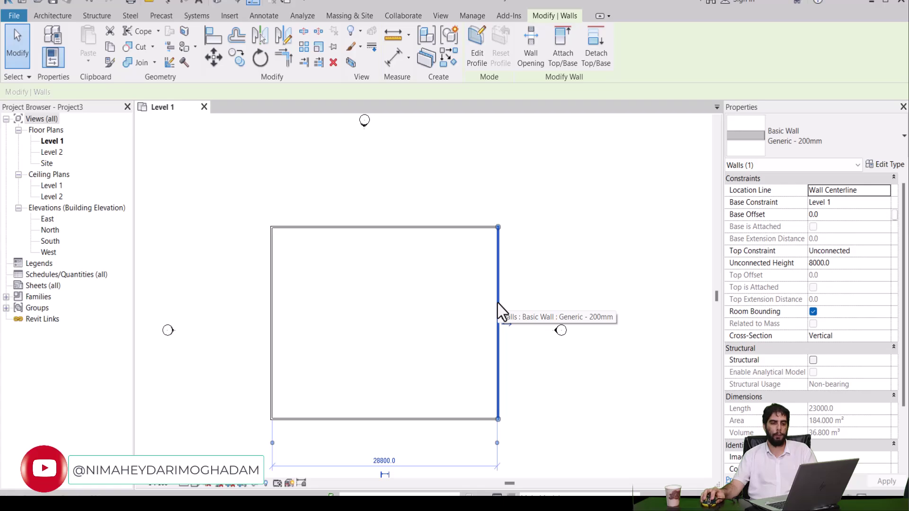
left_click(885, 165)
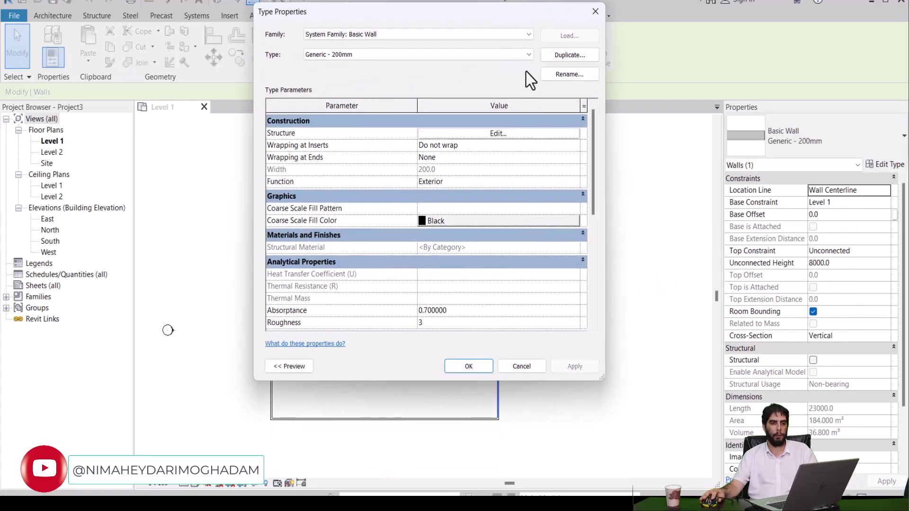
left_click(556, 56)
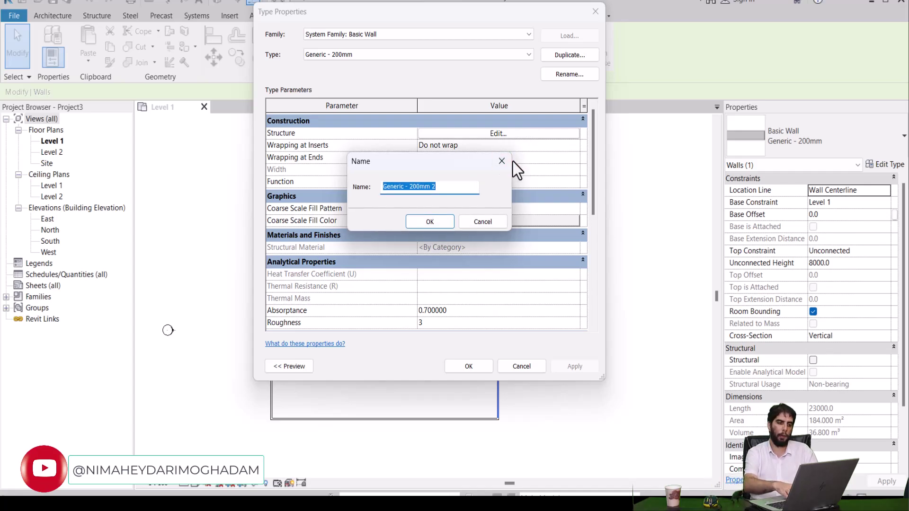
type("E")
key("BackSpace")
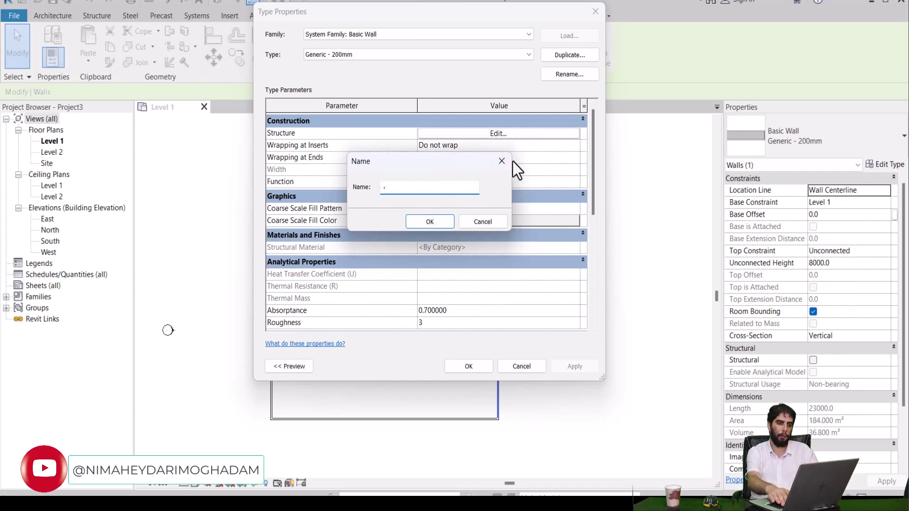
type("Ty")
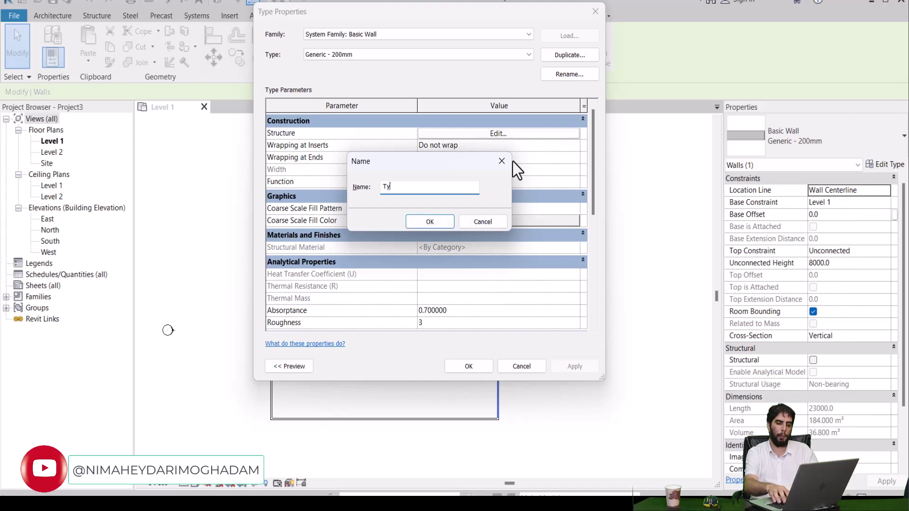
type("pe 1")
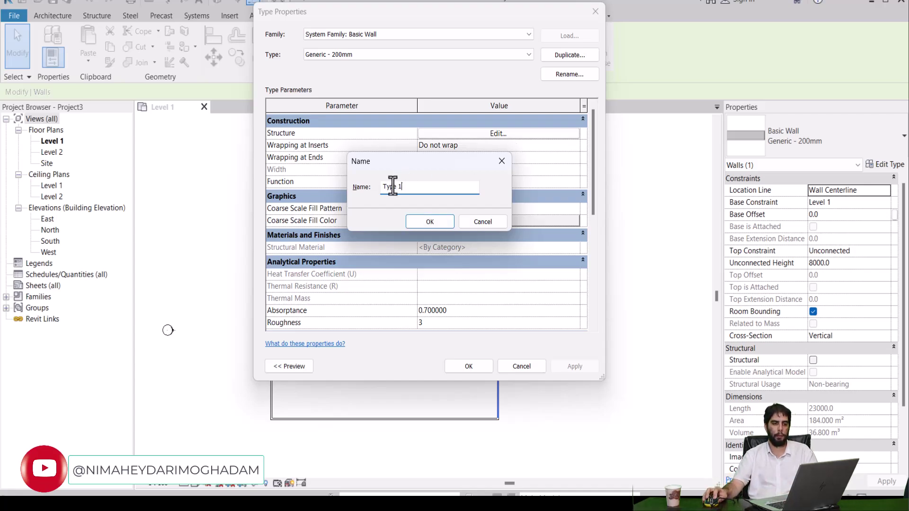
left_click(426, 223)
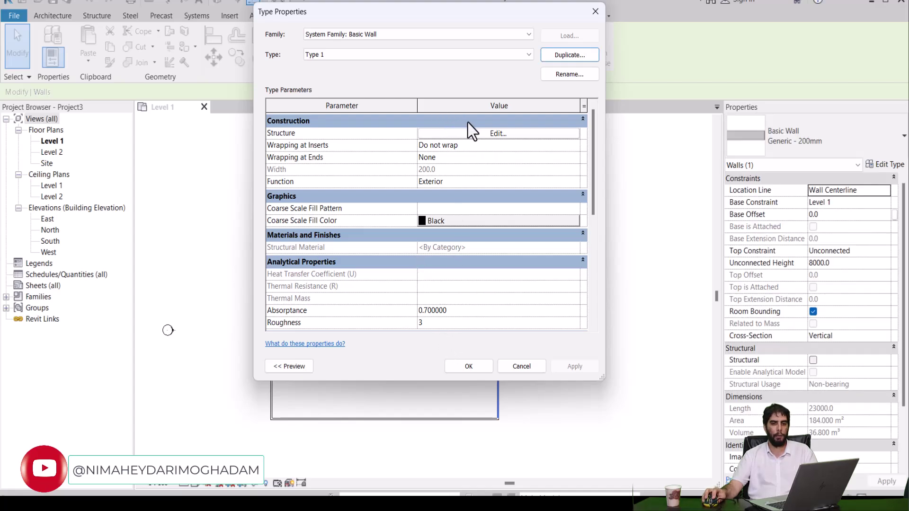
Step: Set the thickness of the Structure [1] layer in the Type 1 wall assembly to 50 mm
left_click(514, 134)
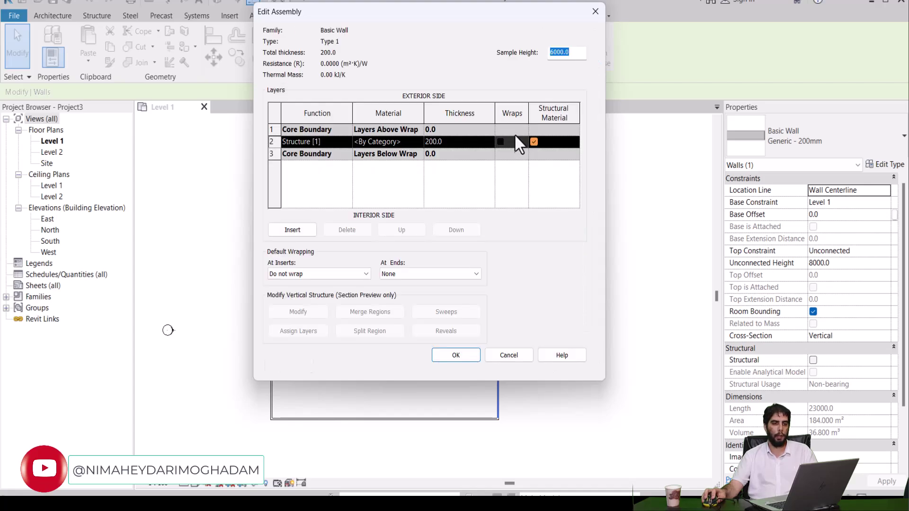
left_click(456, 141)
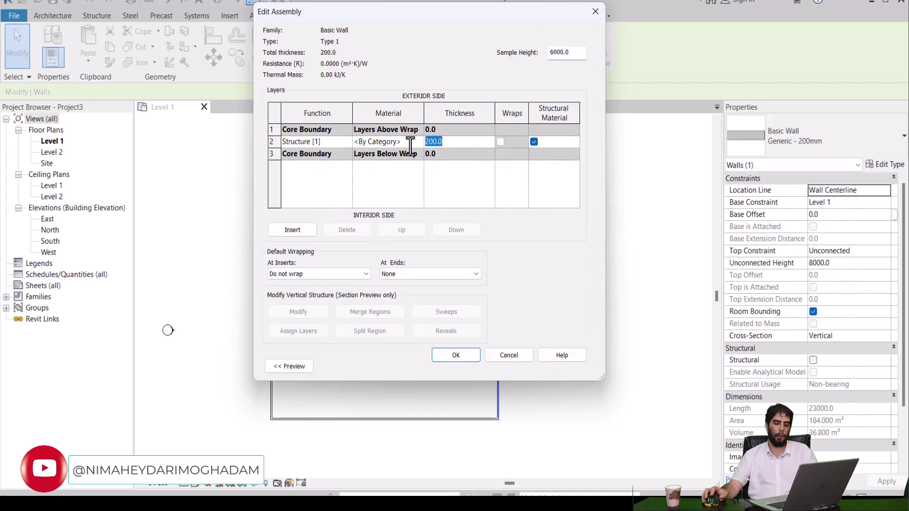
type("50")
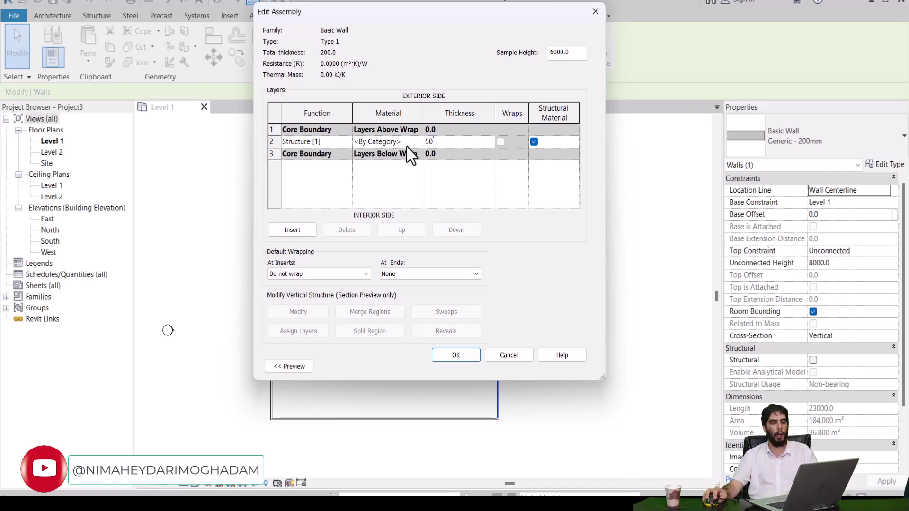
Step: Open the material choice for Type 1's Structure [1] layer and look through the project materials for a suitable one
left_click(420, 141)
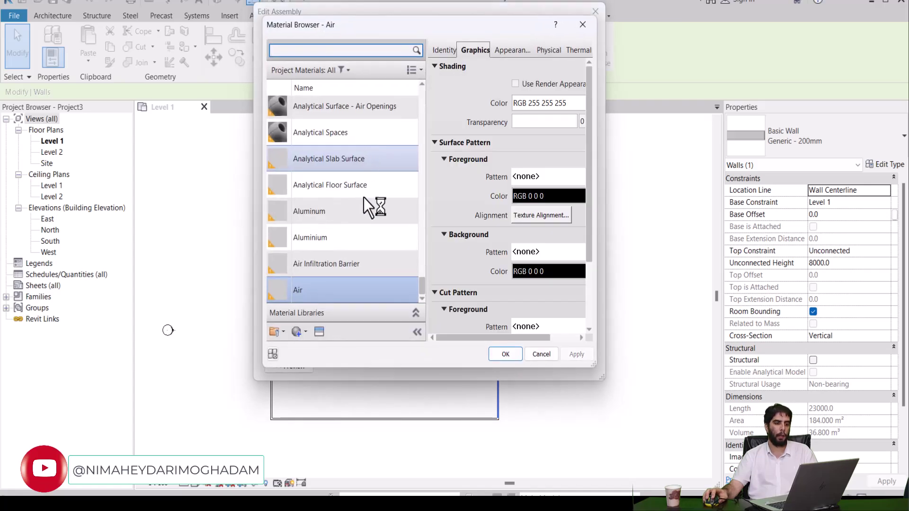
scroll(365, 219, "up", 10)
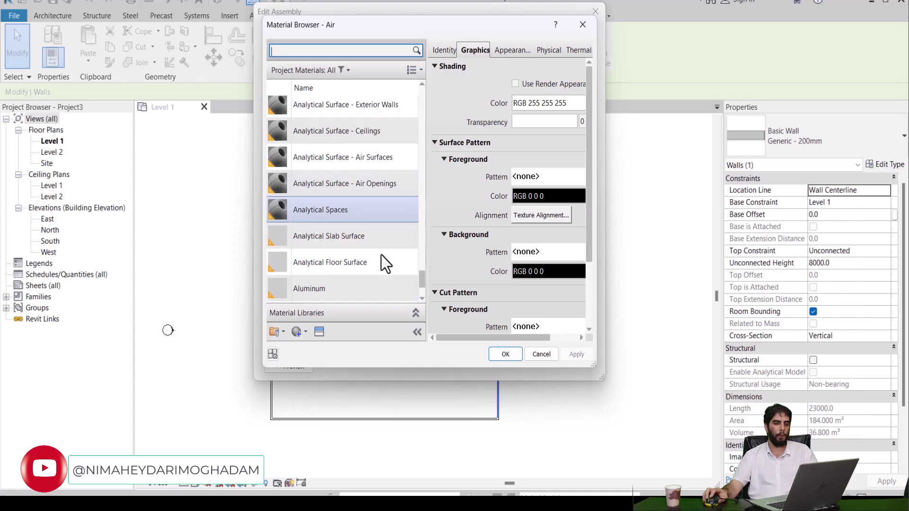
scroll(376, 256, "up", 8)
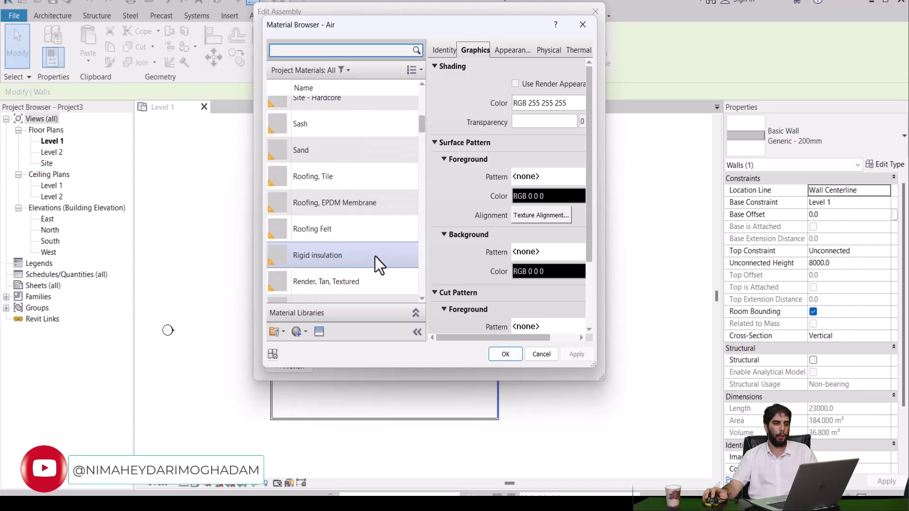
scroll(373, 245, "down", 10)
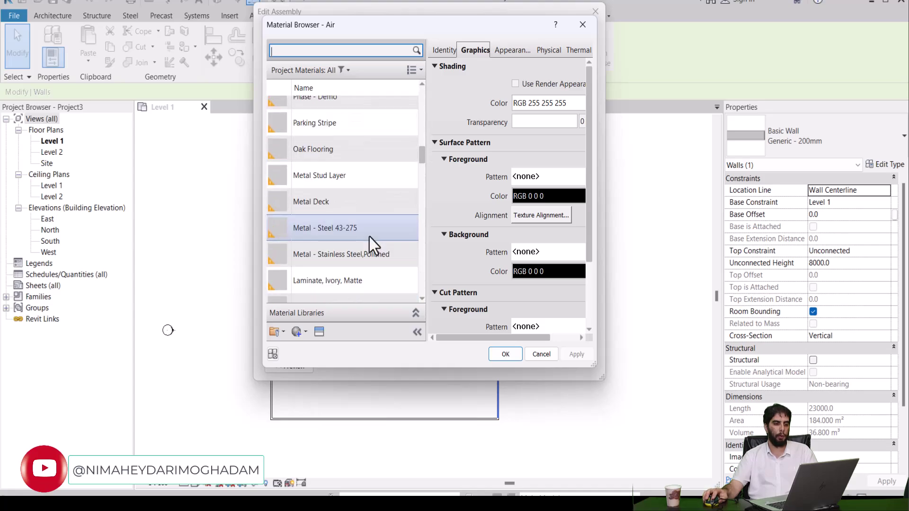
scroll(365, 239, "down", 4)
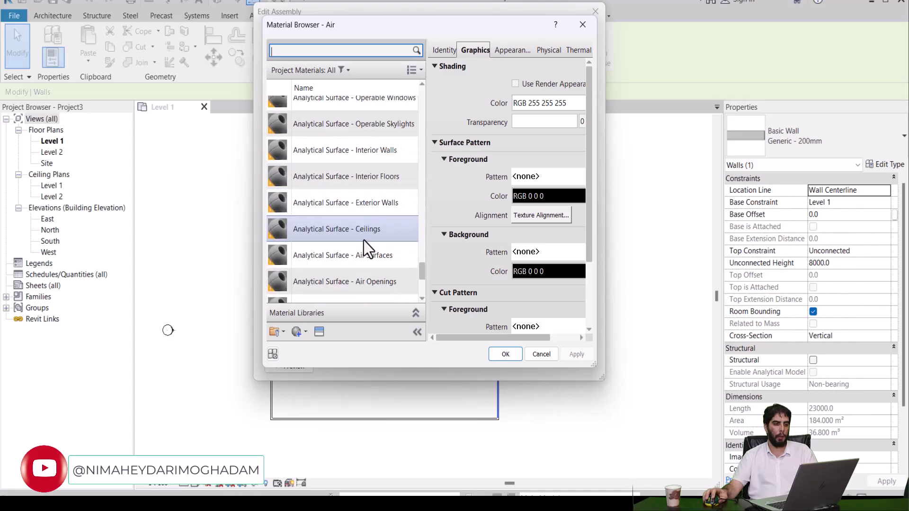
scroll(365, 239, "up", 7)
scroll(364, 238, "down", 3)
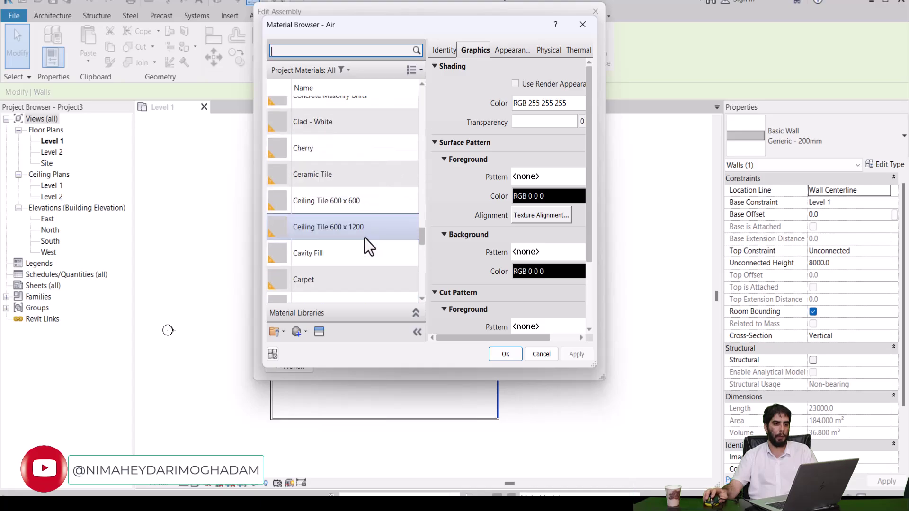
scroll(359, 216, "up", 3)
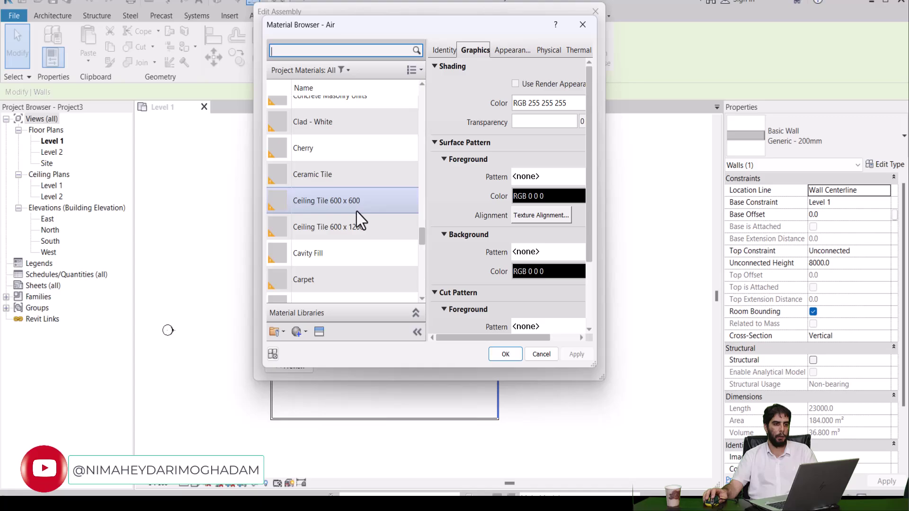
scroll(356, 212, "up", 7)
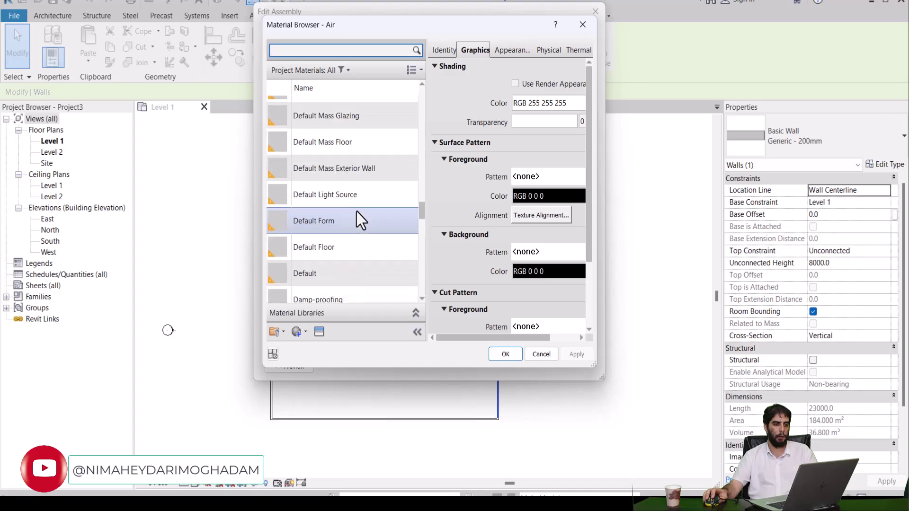
scroll(356, 212, "up", 10)
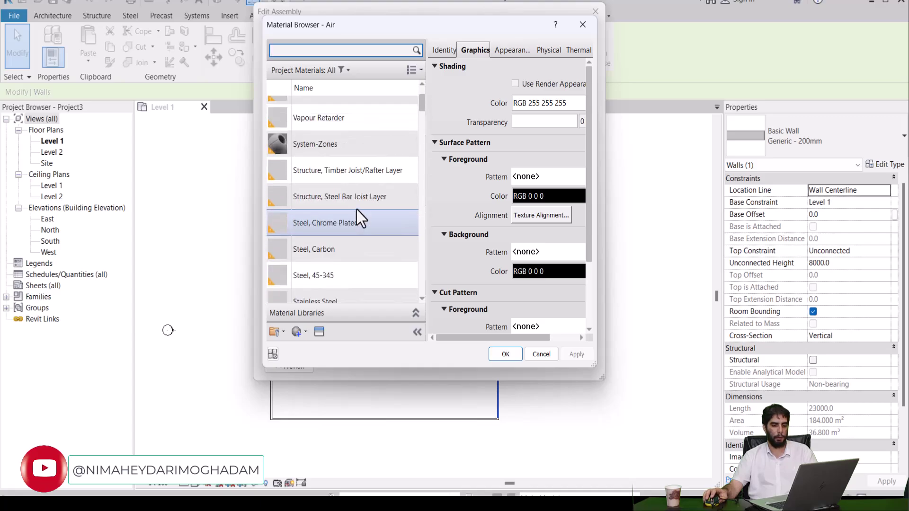
Step: Search the materials for brick, assign Brick, Common to the Structure [1] layer and apply Type 1 to the east wall
type("b")
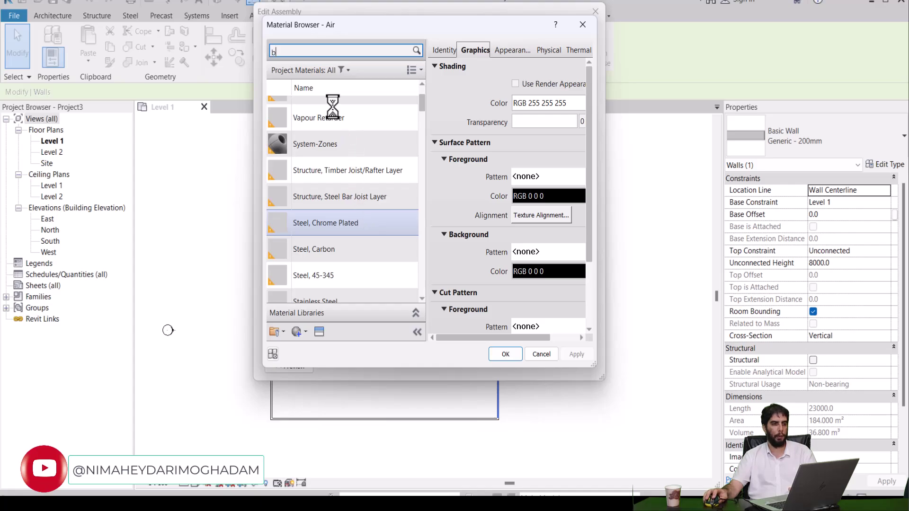
type("r")
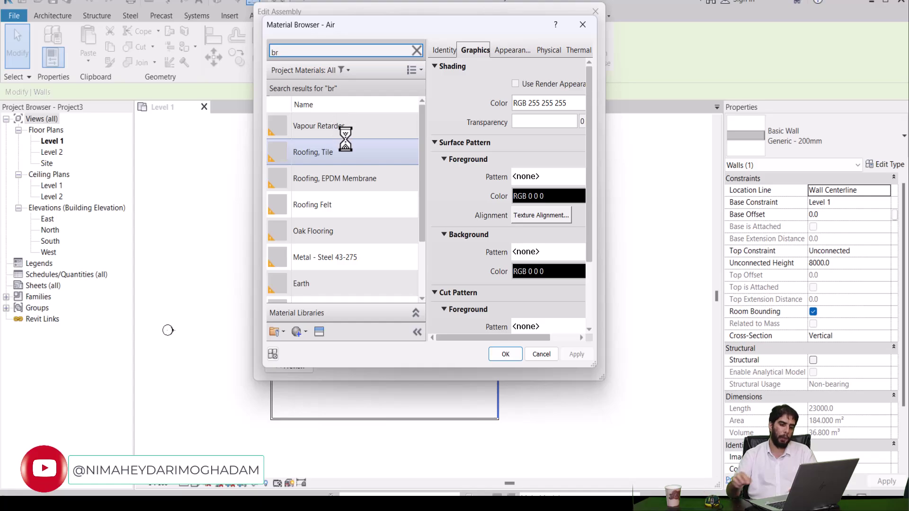
type("ick")
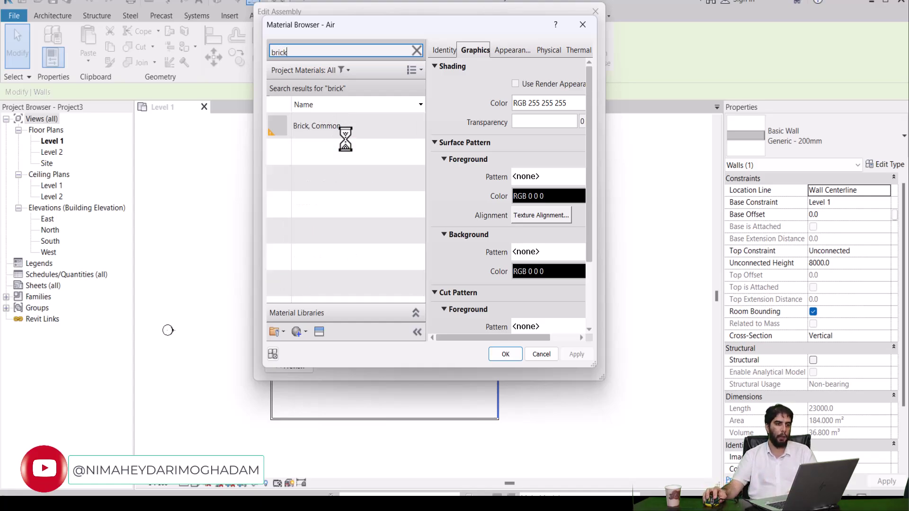
left_click(323, 128)
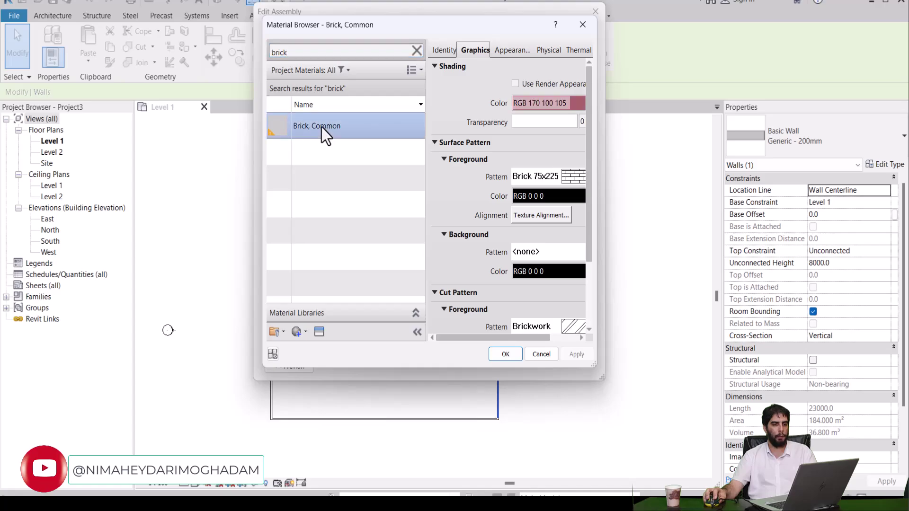
left_click(499, 354)
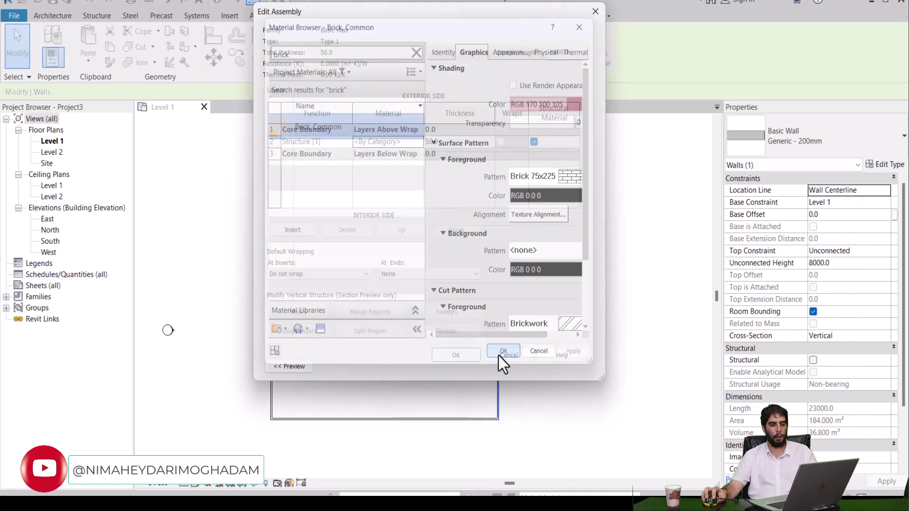
left_click(454, 355)
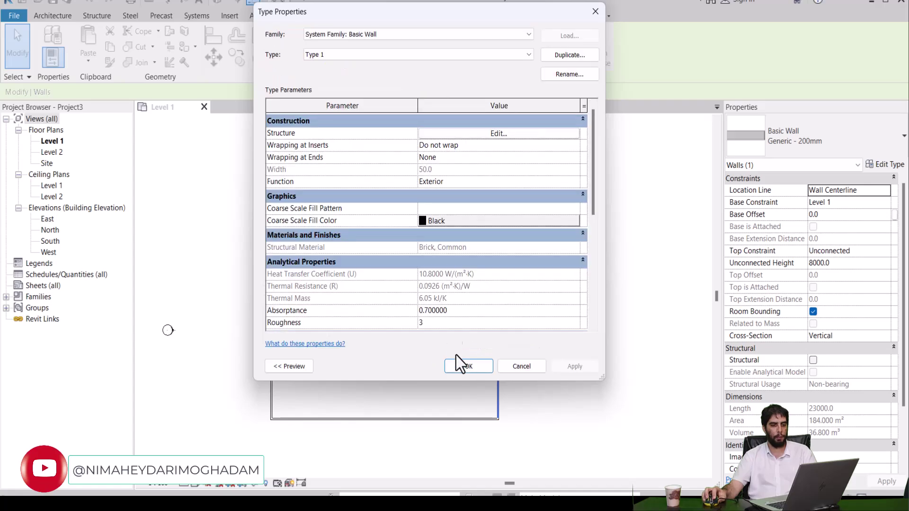
left_click(464, 366)
Step: Open the default 3D view and set its visual style to display the walls' material textures
scroll(488, 310, "up", 3)
left_click(495, 313)
scroll(495, 311, "down", 4)
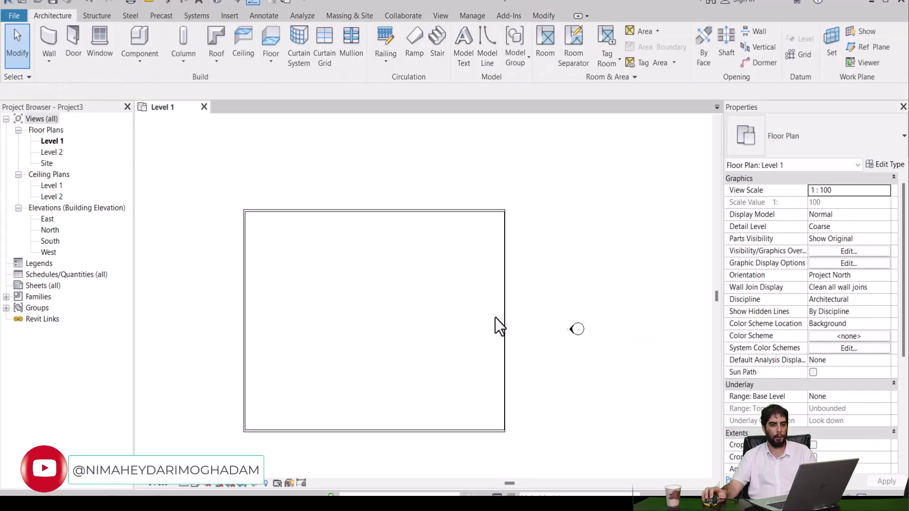
middle_click_drag(493, 327, 482, 299)
left_click(453, 376)
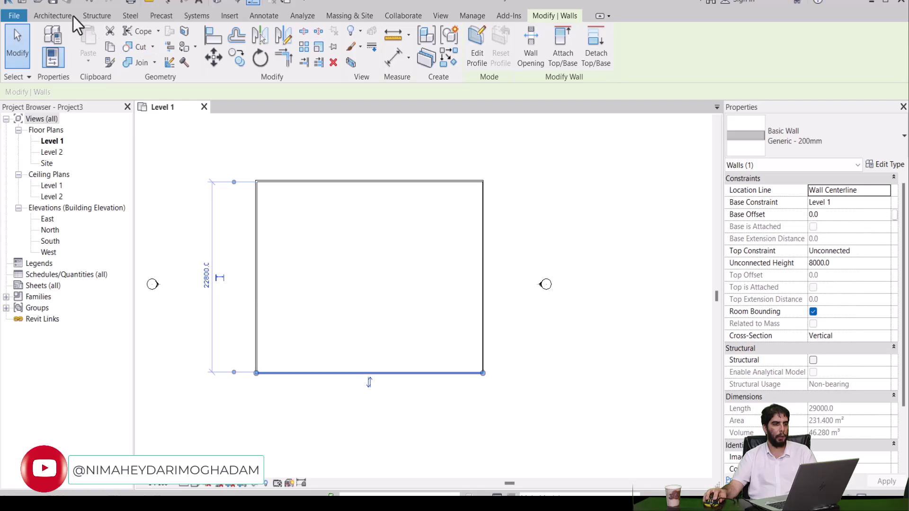
left_click(214, 4)
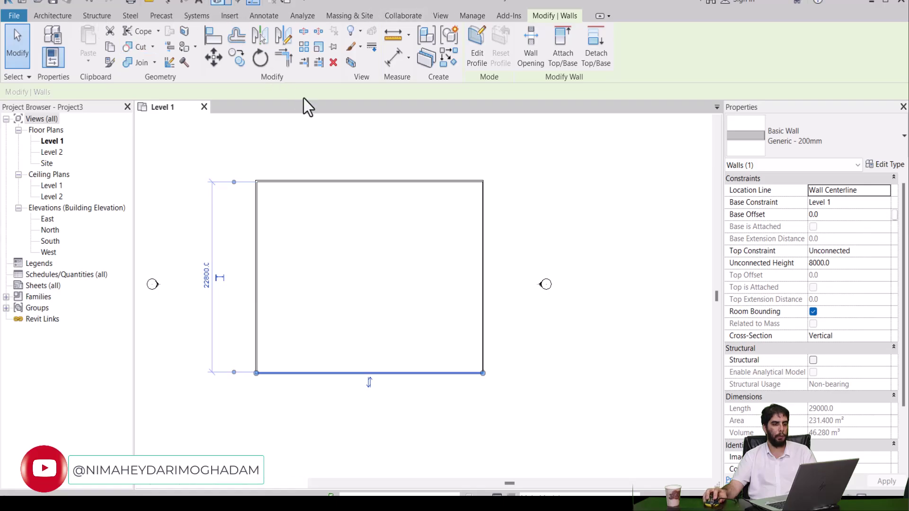
key("Escape")
scroll(535, 236, "up", 2)
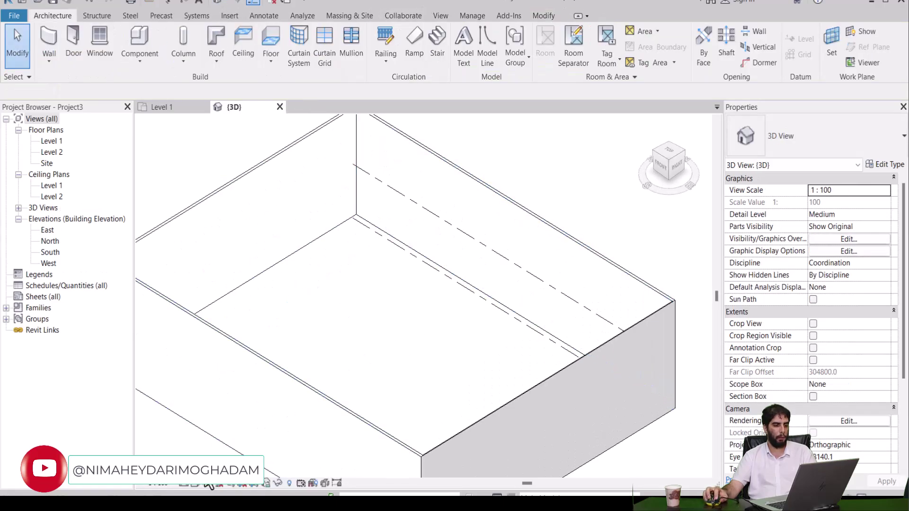
left_click(195, 483)
left_click(265, 442)
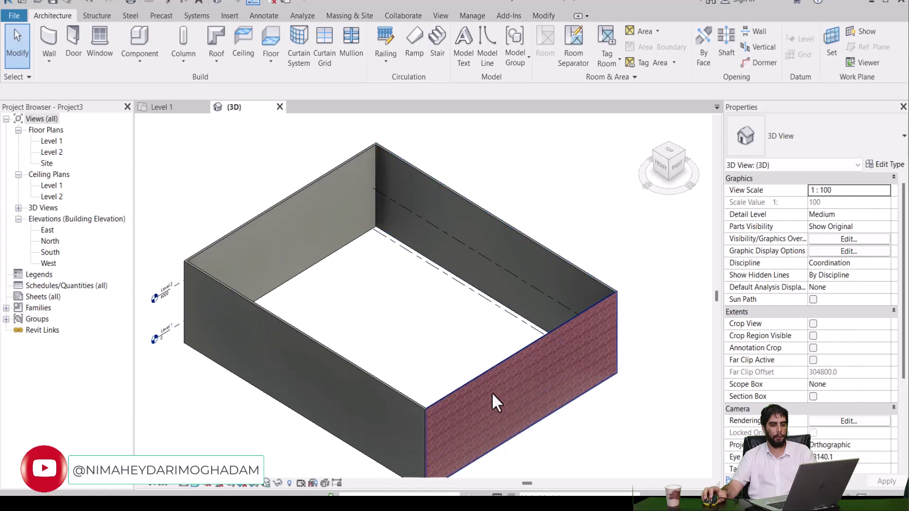
Step: Duplicate the wall type of the rectangle's south wall under the name TYPE 2
scroll(486, 410, "up", 5)
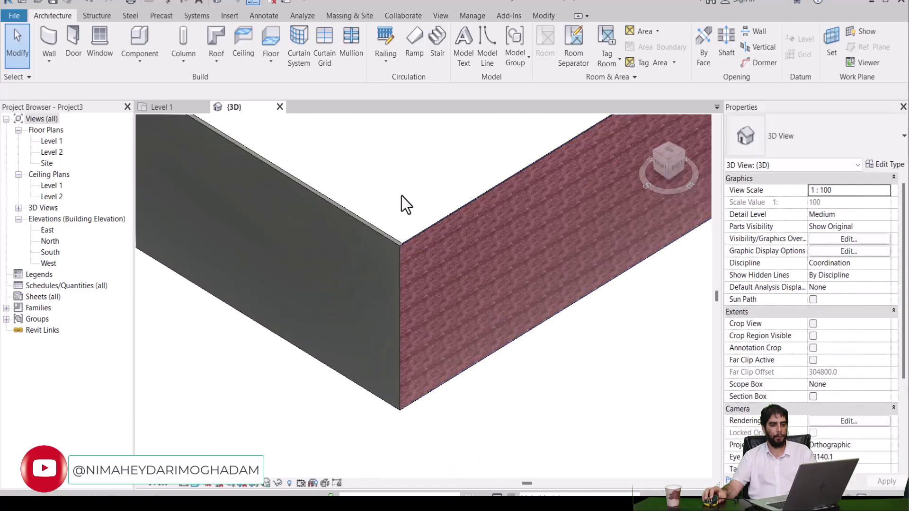
scroll(450, 325, "up", 1)
scroll(407, 327, "down", 4)
left_click(362, 325)
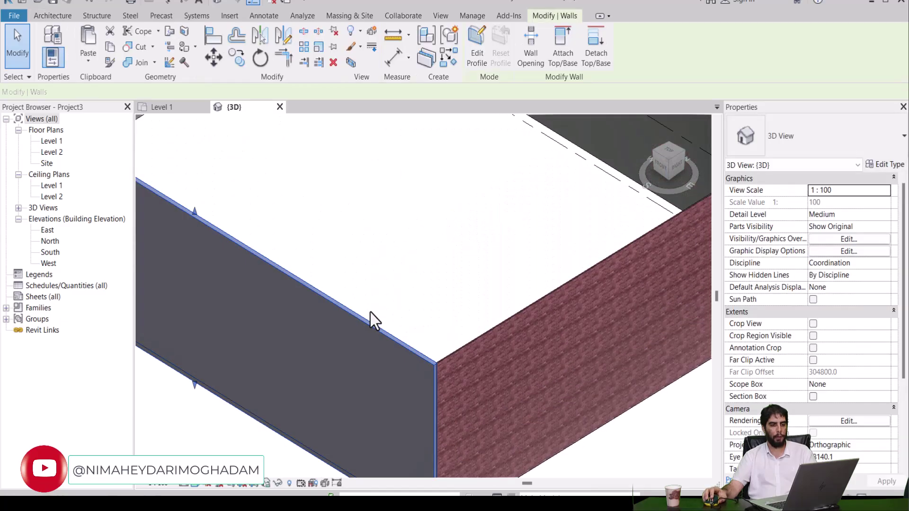
scroll(371, 312, "down", 3)
scroll(368, 292, "up", 2)
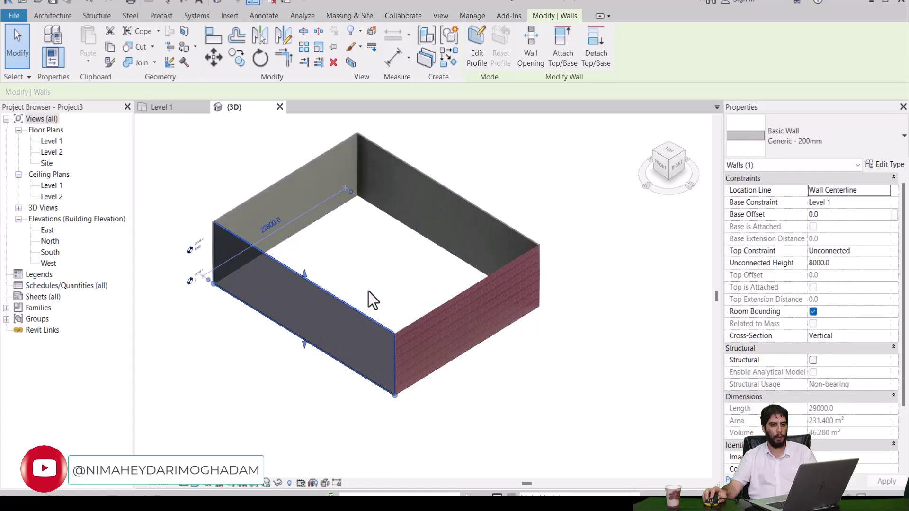
left_click(874, 167)
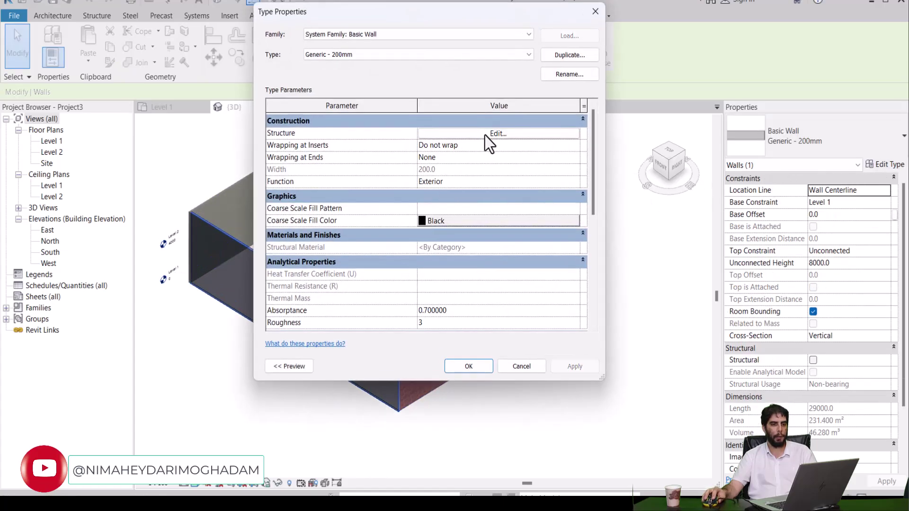
left_click(568, 58)
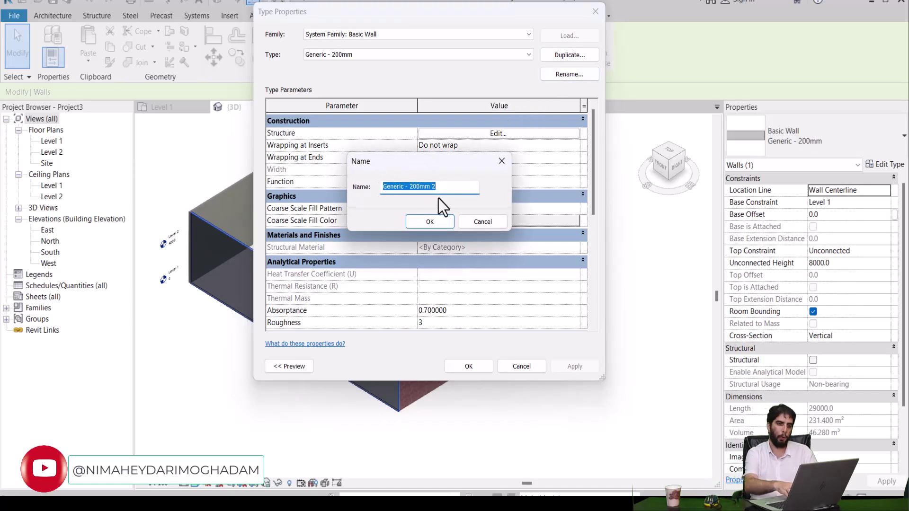
type("t")
key("BackSpace")
type("ty")
key("BackSpace")
key("BackSpace")
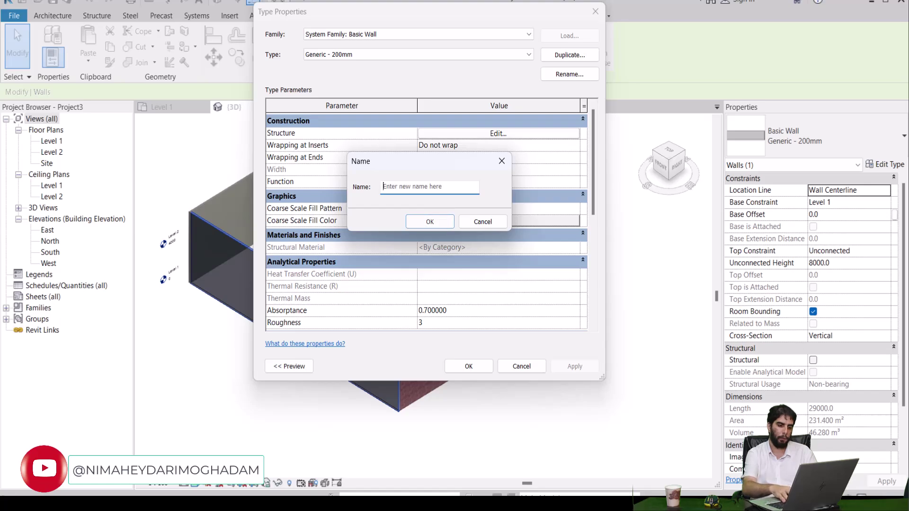
type("TYPE 2")
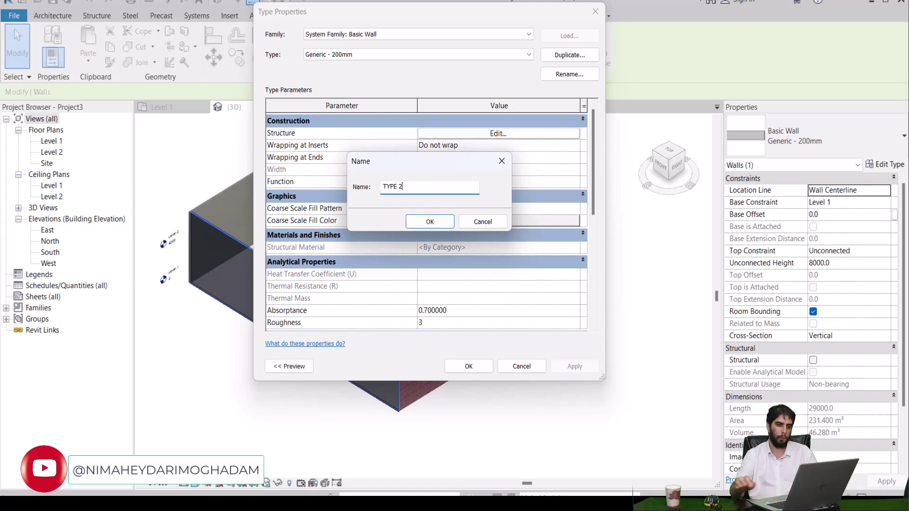
left_click(440, 220)
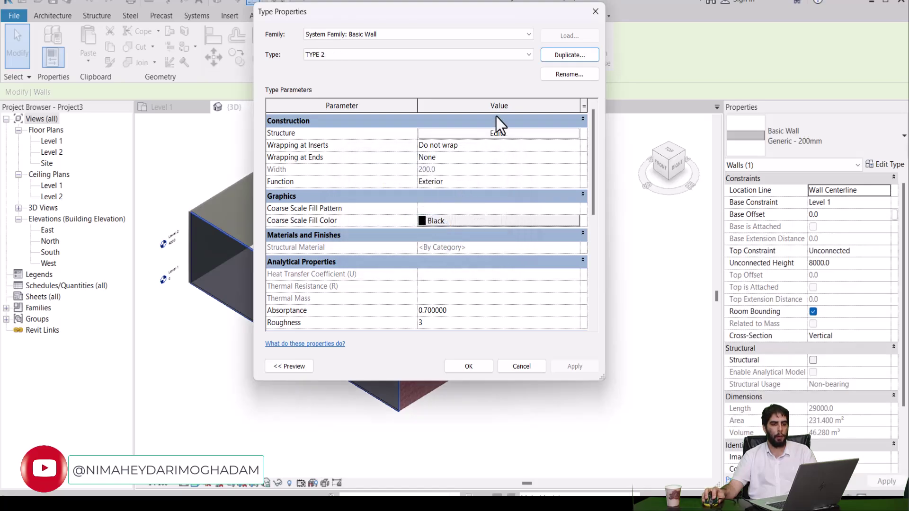
Step: Set the thickness of the Structure [1] layer in the TYPE 2 wall assembly to 100 mm
left_click(491, 133)
left_click(454, 142)
left_click_drag(453, 142, 413, 151)
type("1000")
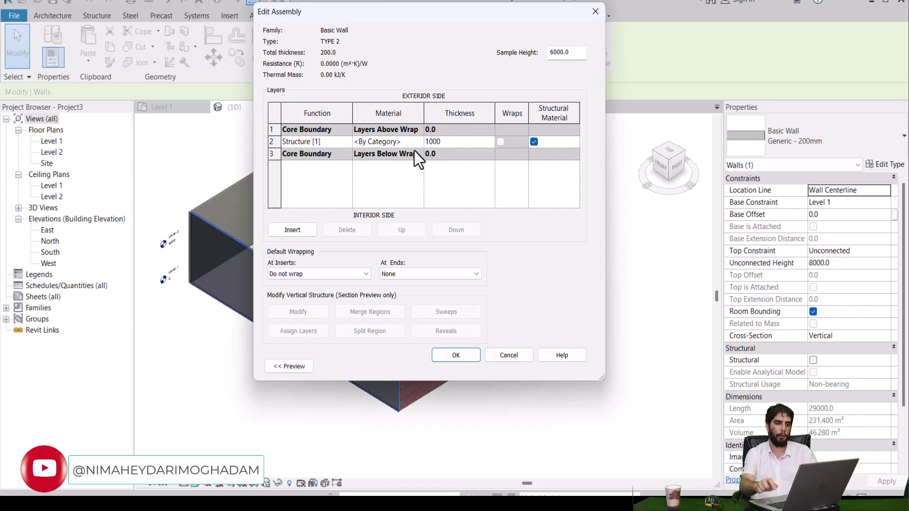
key("BackSpace")
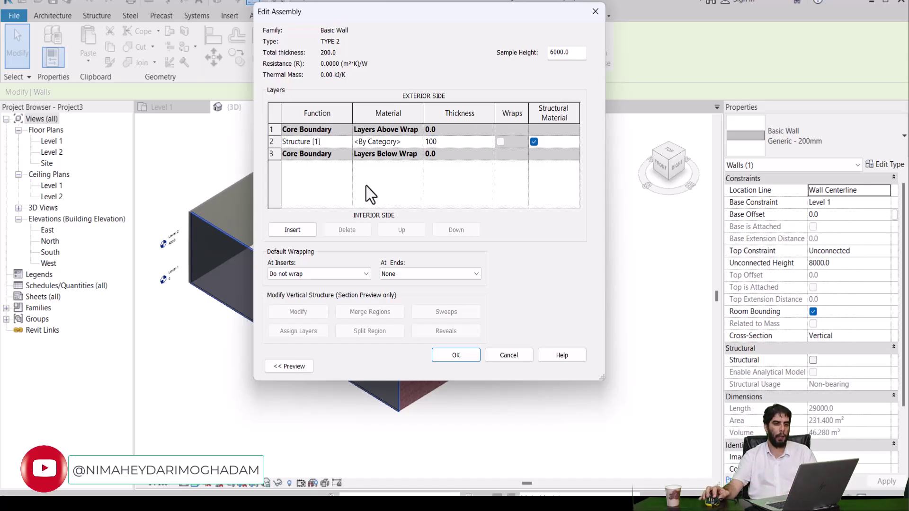
Step: Search the materials for CEMENT and assign Concrete, Sand/Cement Screed to TYPE 2's Structure [1] layer
left_click(417, 141)
left_click(419, 142)
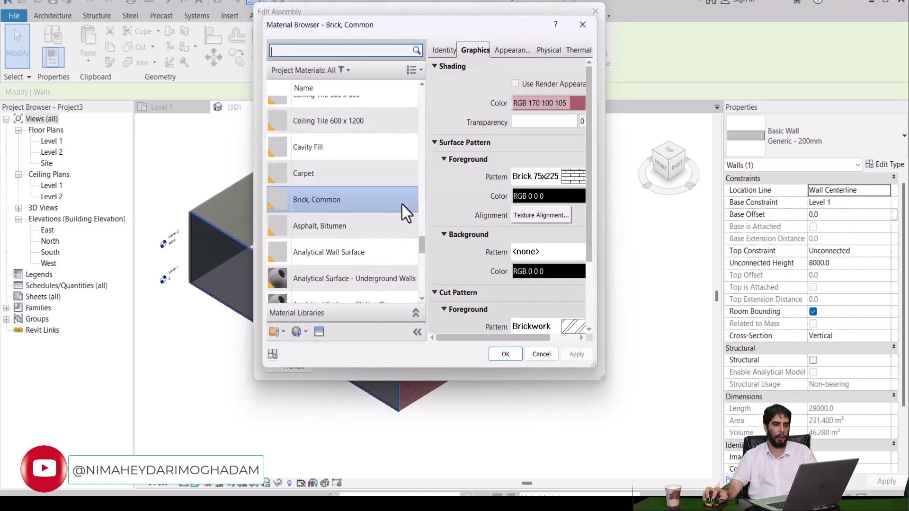
scroll(403, 205, "down", 6)
scroll(395, 223, "up", 8)
scroll(391, 219, "up", 5)
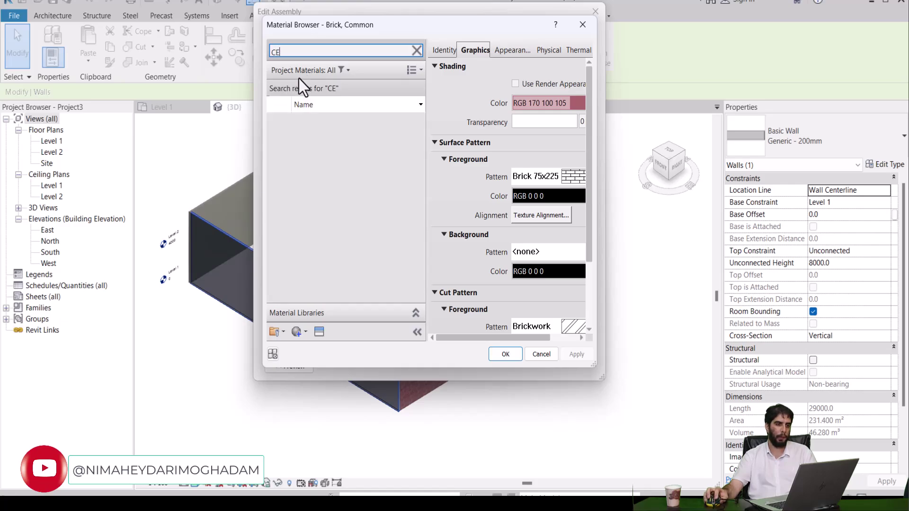
type("MENT")
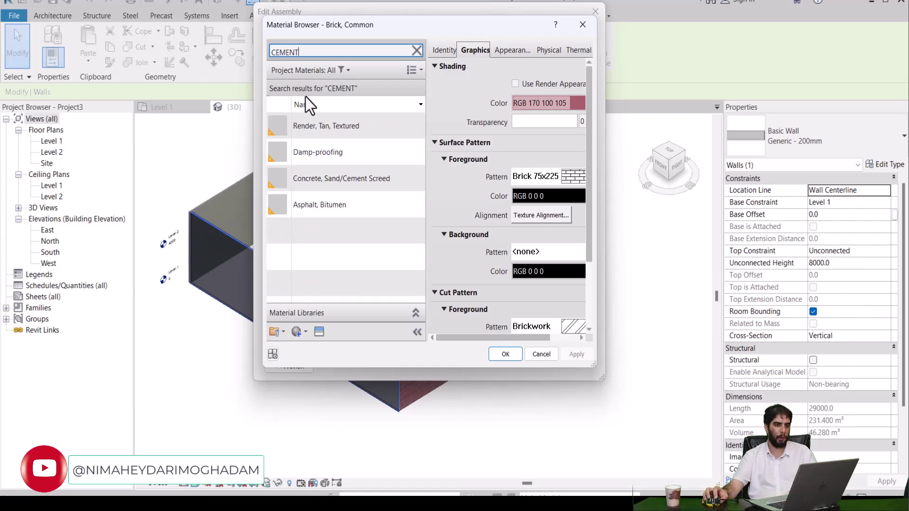
left_click(316, 179)
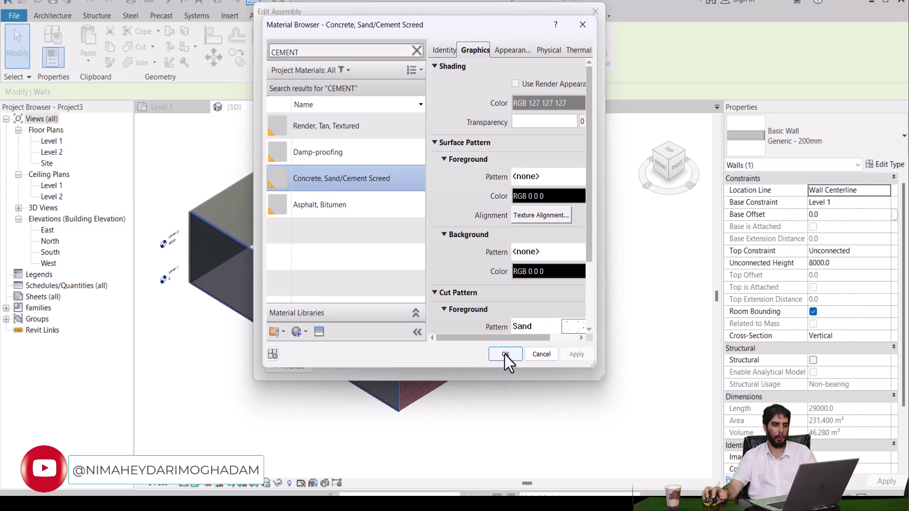
left_click(505, 354)
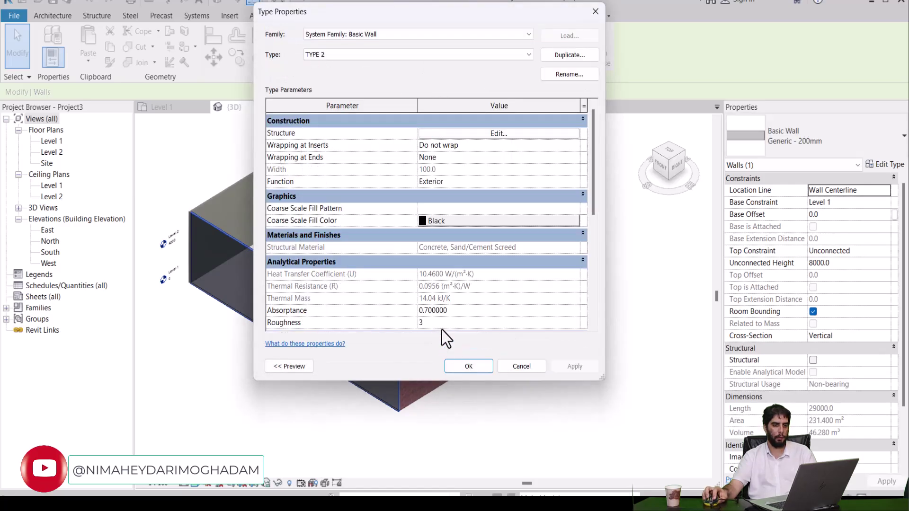
Step: Apply the TYPE 2 properties to the south wall and inspect its cement texture in the 3D view
left_click(473, 366)
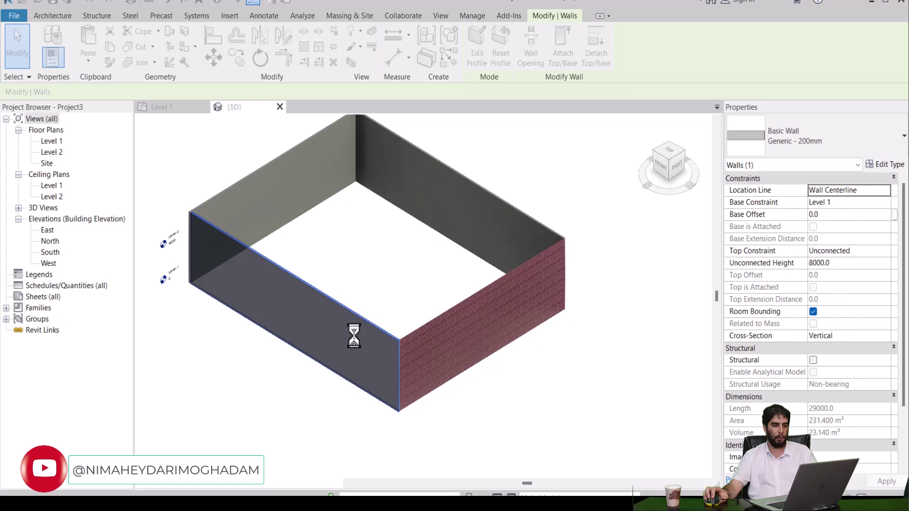
scroll(354, 335, "up", 5)
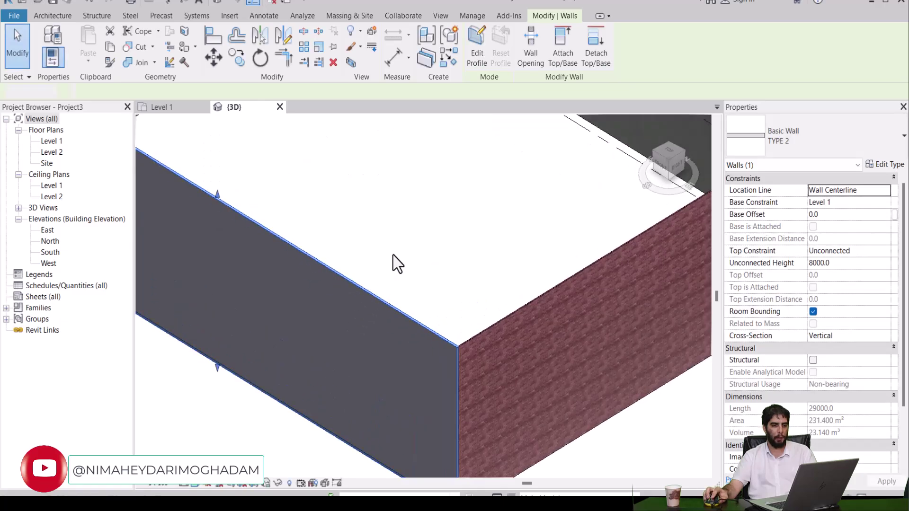
left_click(393, 254)
scroll(393, 255, "down", 3)
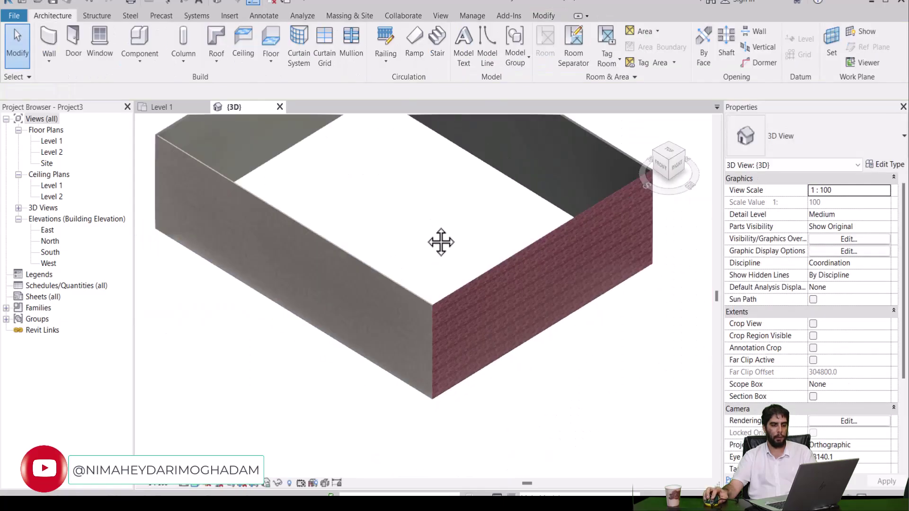
scroll(400, 260, "down", 4)
Step: Duplicate the wall type of the rectangle's north wall under the name TYPE 3
left_click(453, 217)
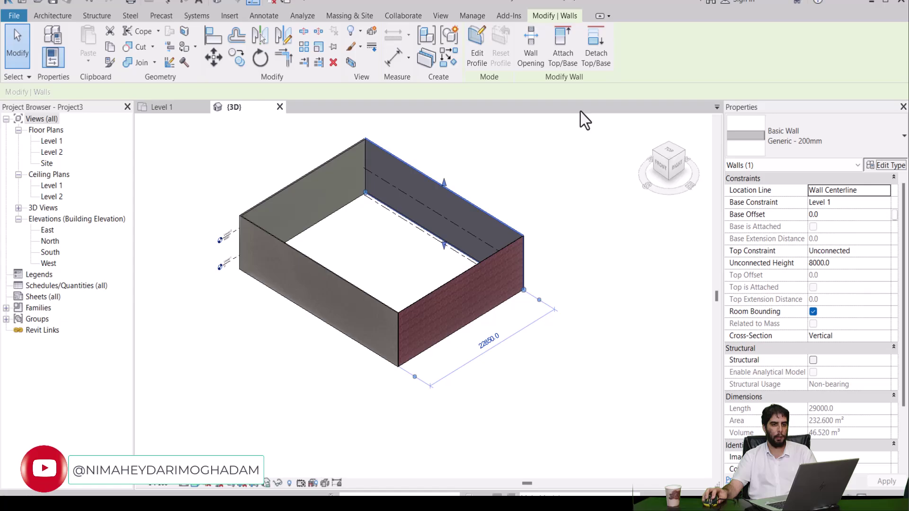
left_click(564, 58)
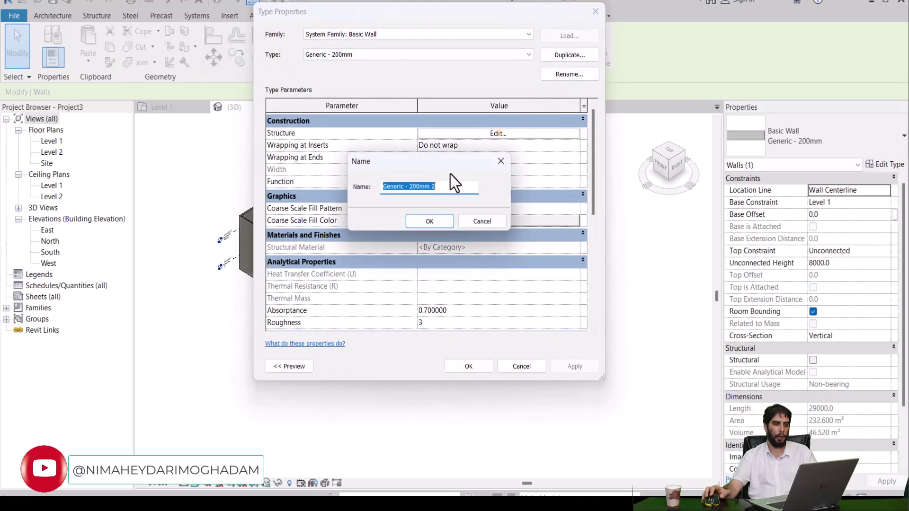
type("el")
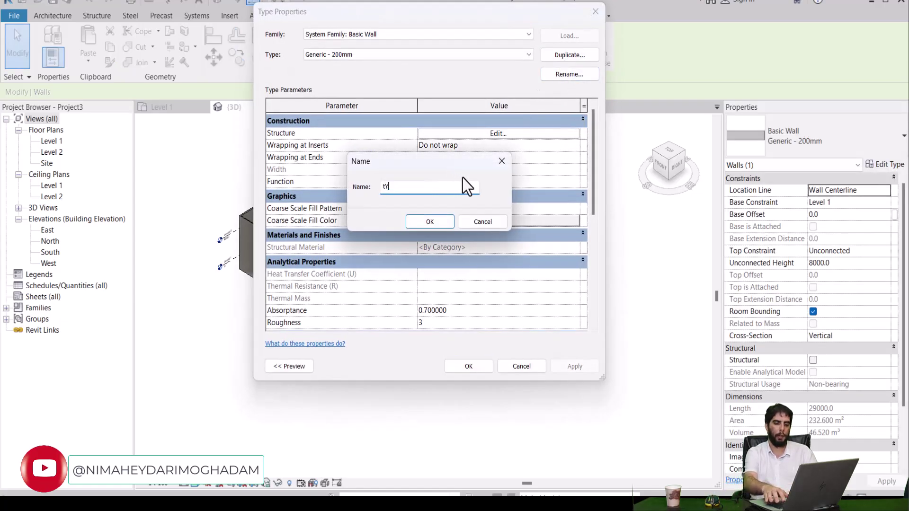
key("BackSpace")
key("BackSpace")
type("TYPE 23")
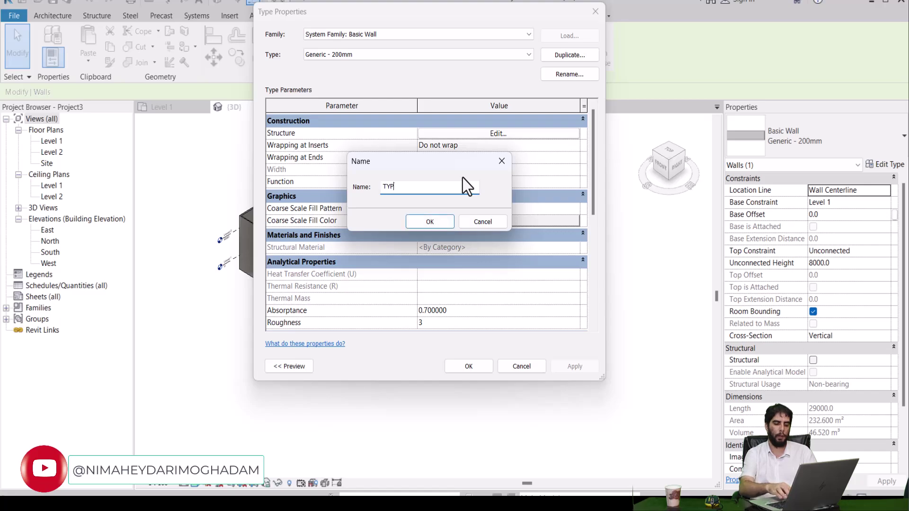
key("BackSpace")
key("BackSpace")
type("3")
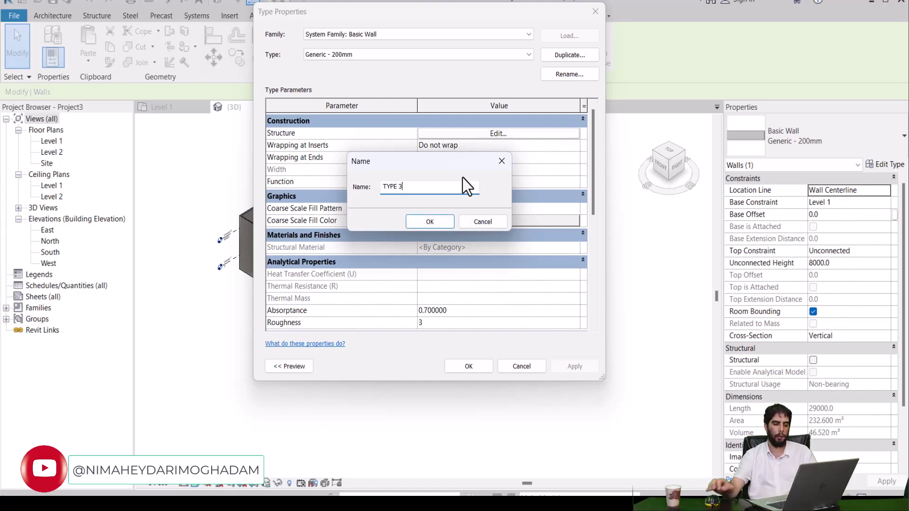
left_click(442, 220)
Step: Assign the Copper material to TYPE 3's Structure [1] layer and apply the type to the north wall
left_click(461, 137)
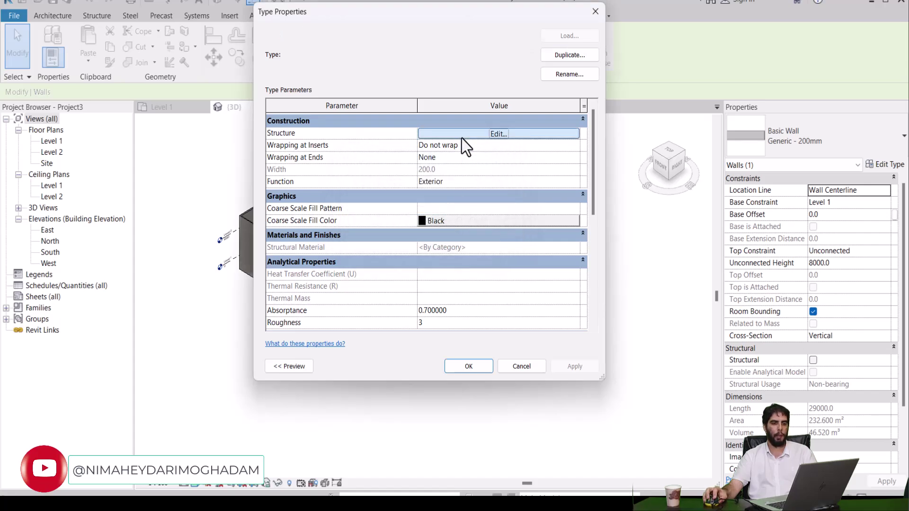
left_click(447, 144)
left_click(390, 142)
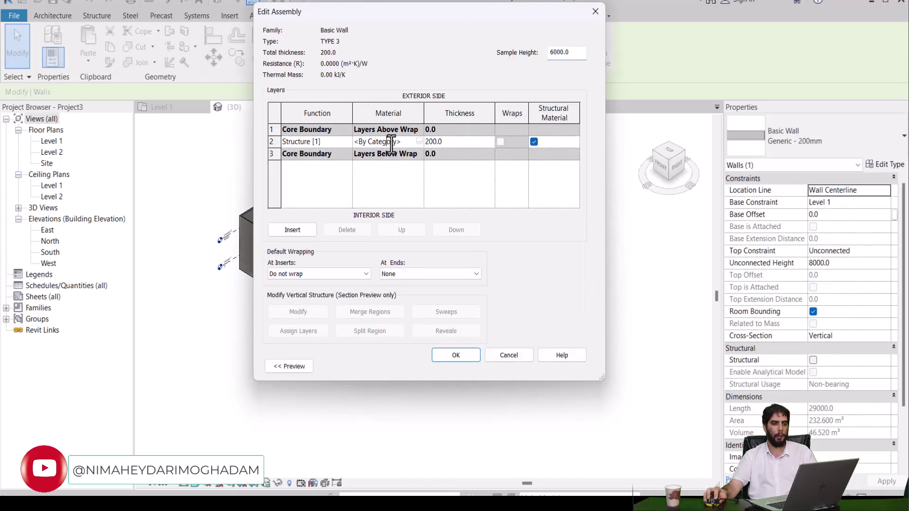
left_click(419, 141)
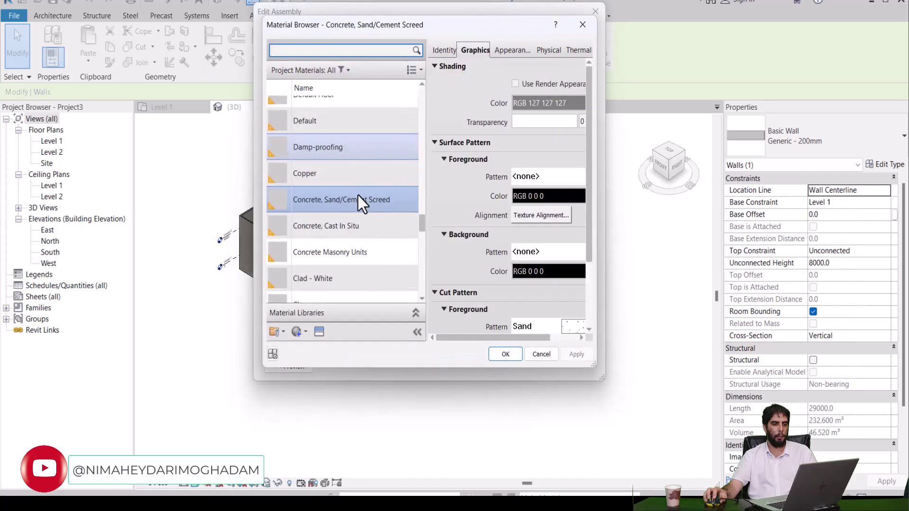
scroll(365, 218, "up", 1)
left_click(334, 251)
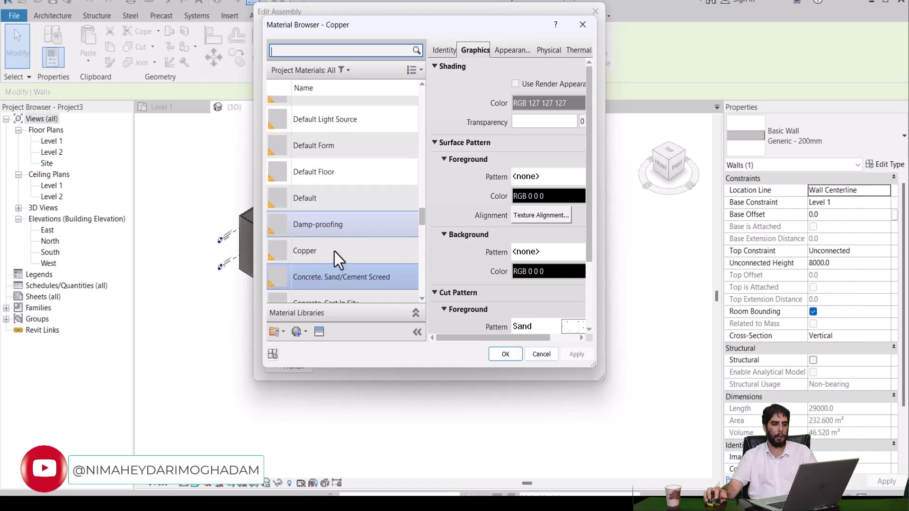
left_click(502, 354)
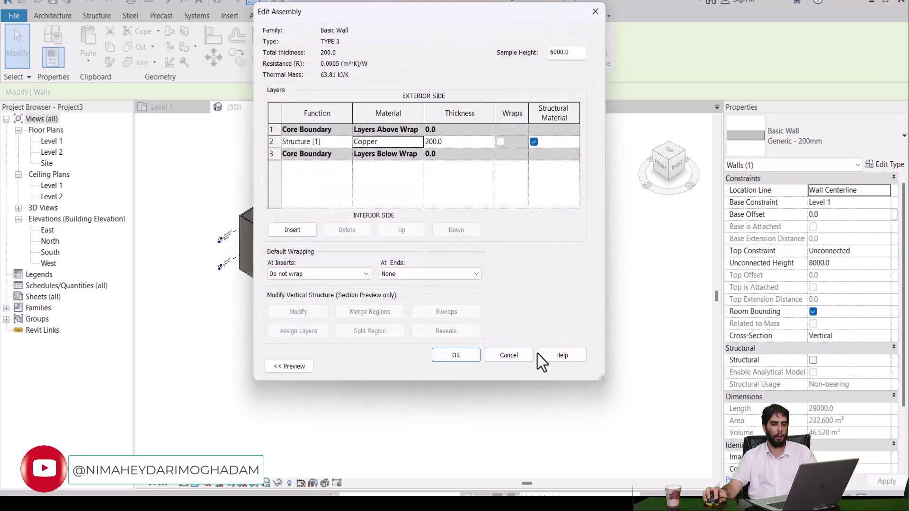
left_click(458, 356)
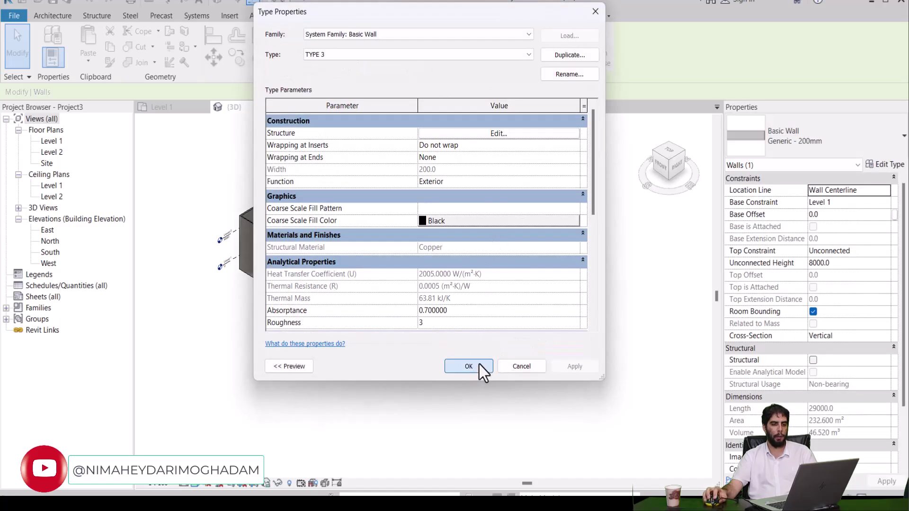
left_click(479, 365)
scroll(462, 216, "up", 5)
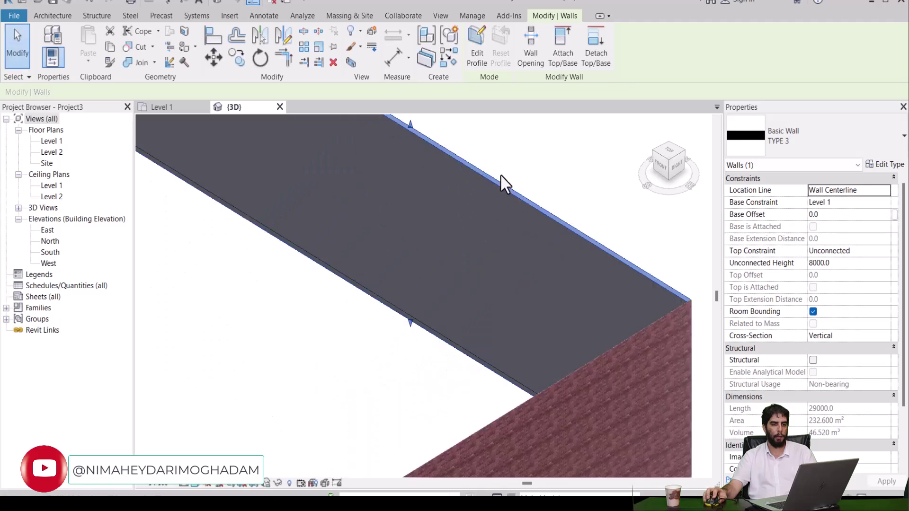
left_click(534, 189)
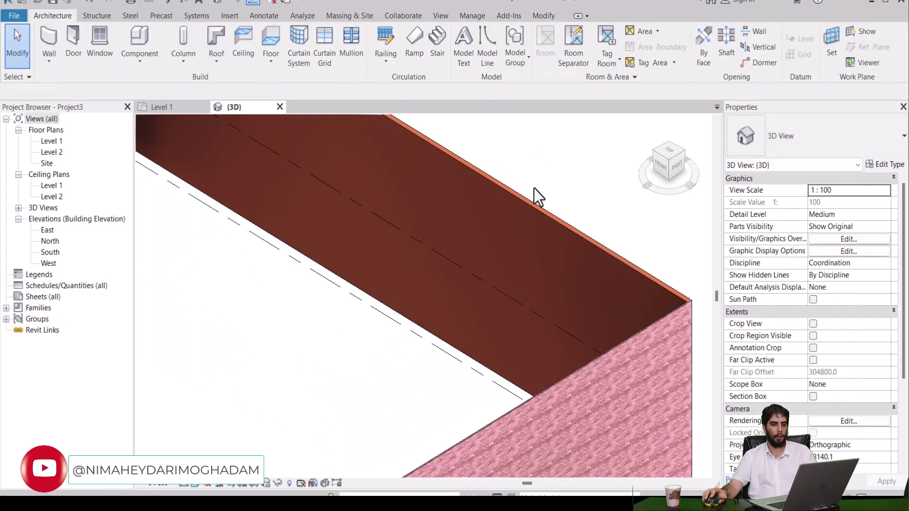
Step: Delete the rectangle's west wall, the one still using the Generic - 200mm type
scroll(530, 188, "down", 6)
scroll(397, 260, "down", 2)
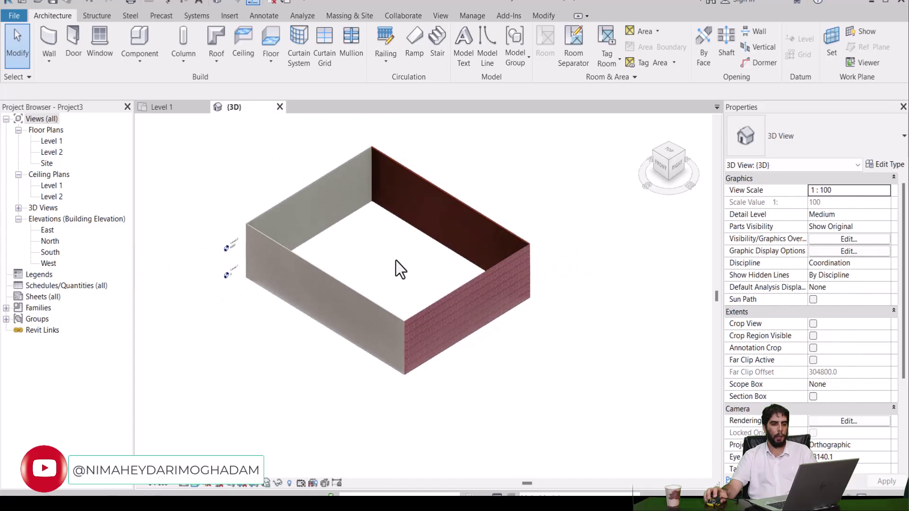
scroll(332, 227, "down", 1)
left_click(317, 219)
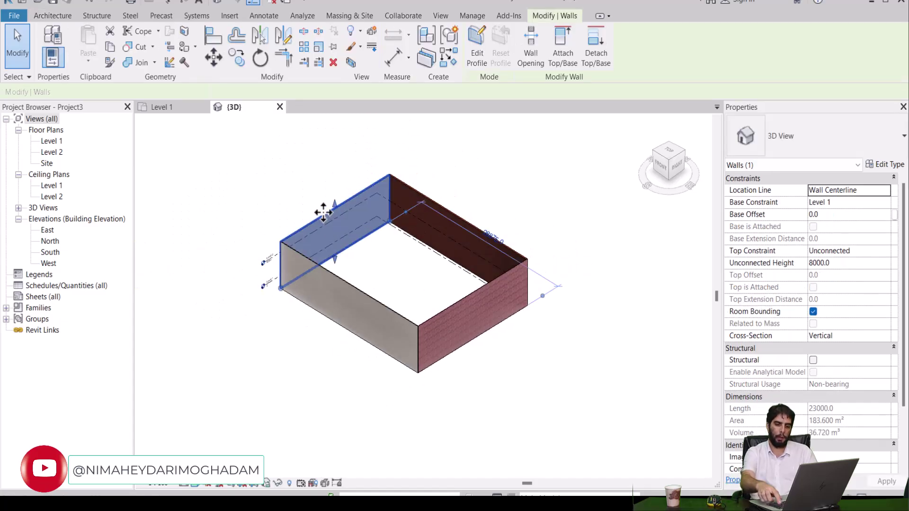
key("Delete")
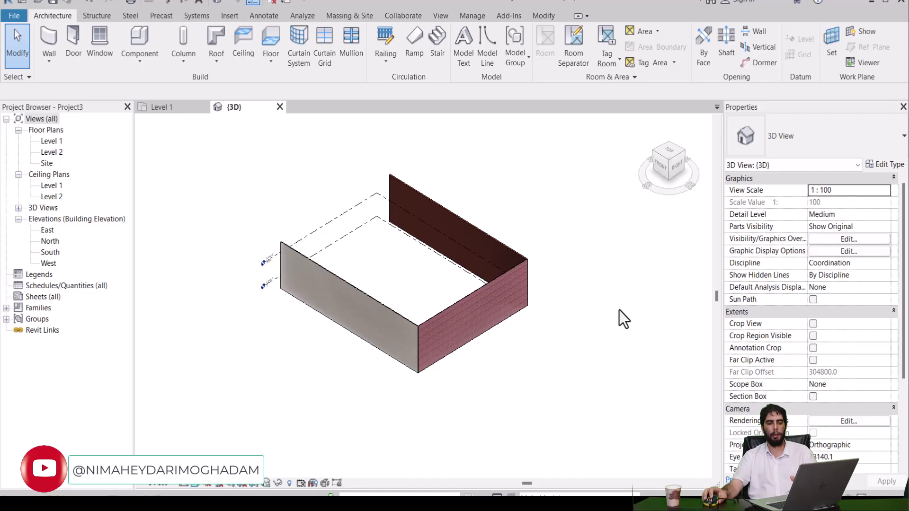
Step: Switch to the Level 1 floor plan and select the three remaining walls together
scroll(580, 280, "down", 2)
middle_click_drag(580, 281, 580, 318)
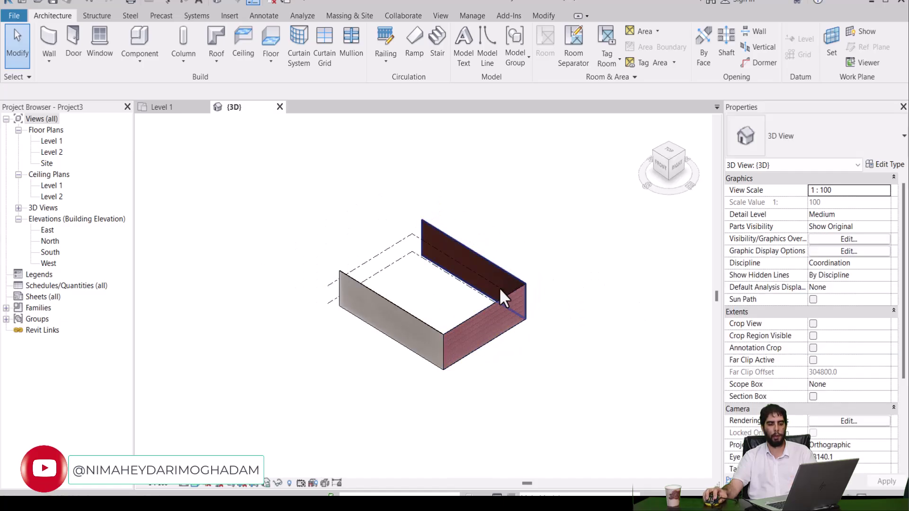
left_click(158, 108)
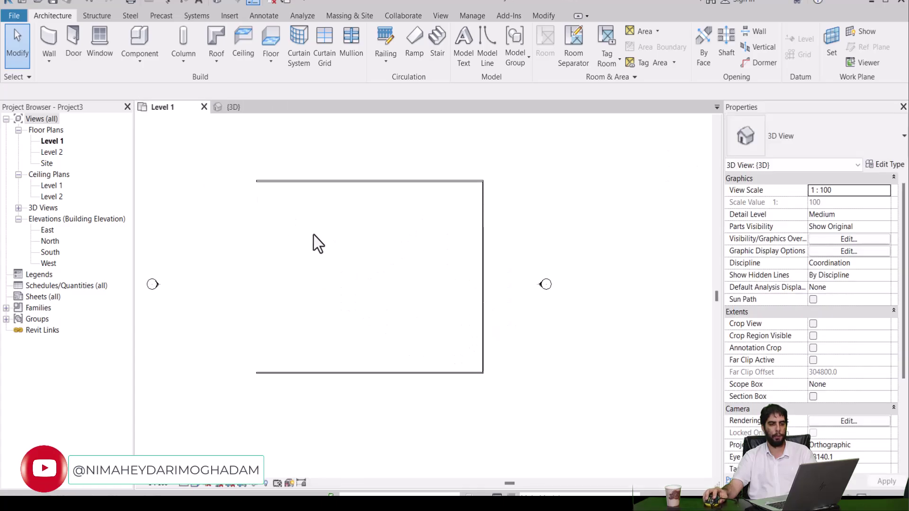
left_click_drag(498, 152, 374, 416)
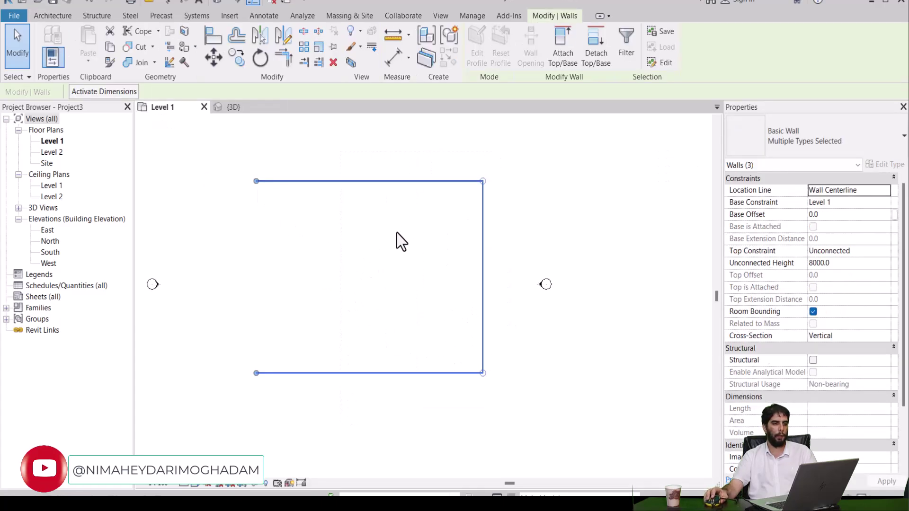
left_click(15, 33)
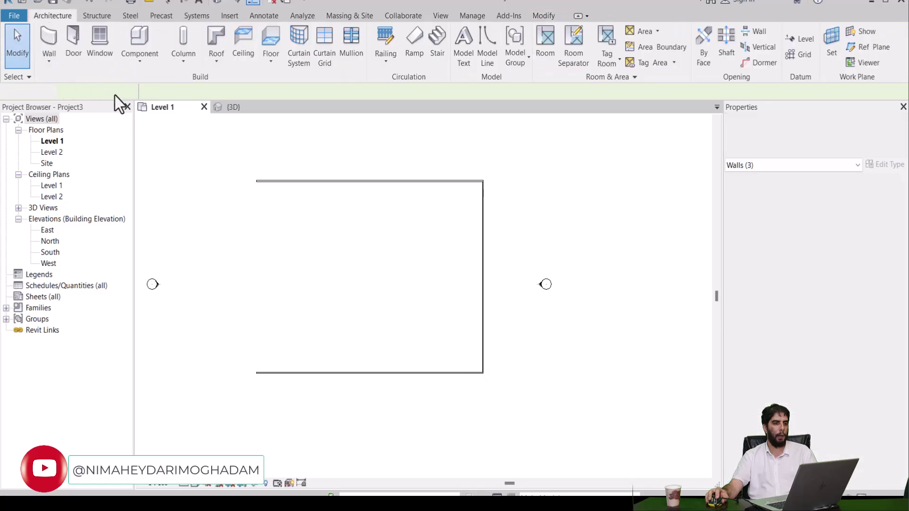
left_click_drag(524, 161, 365, 391)
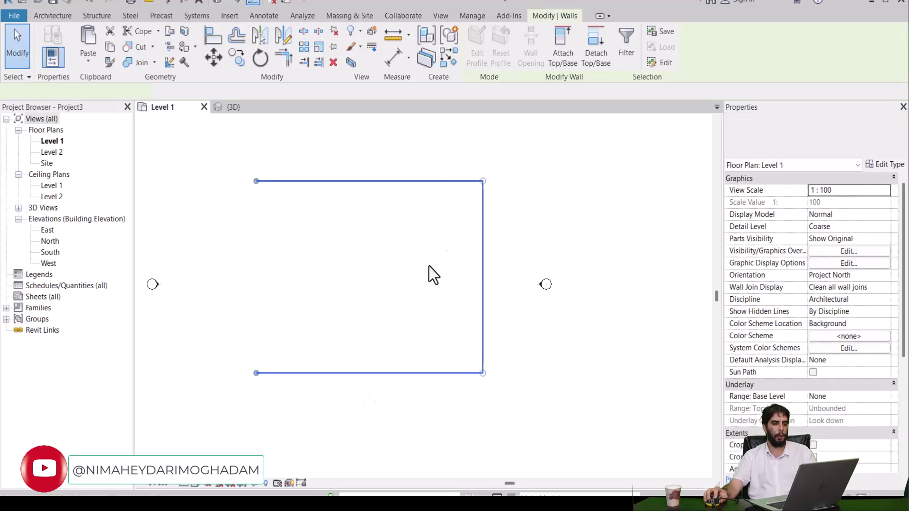
Step: Create a model group named WALL-B-C-CO from the selected walls, with Open in Group Editor enabled
left_click(61, 16)
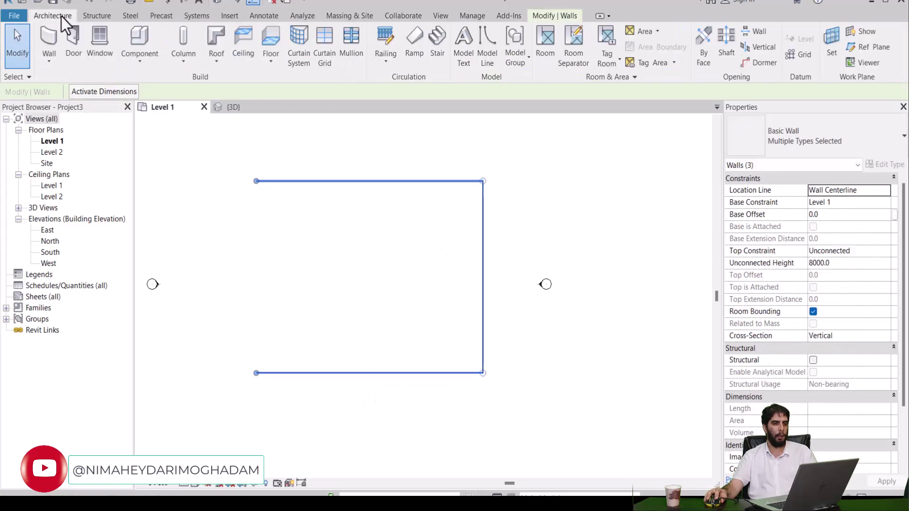
left_click(523, 61)
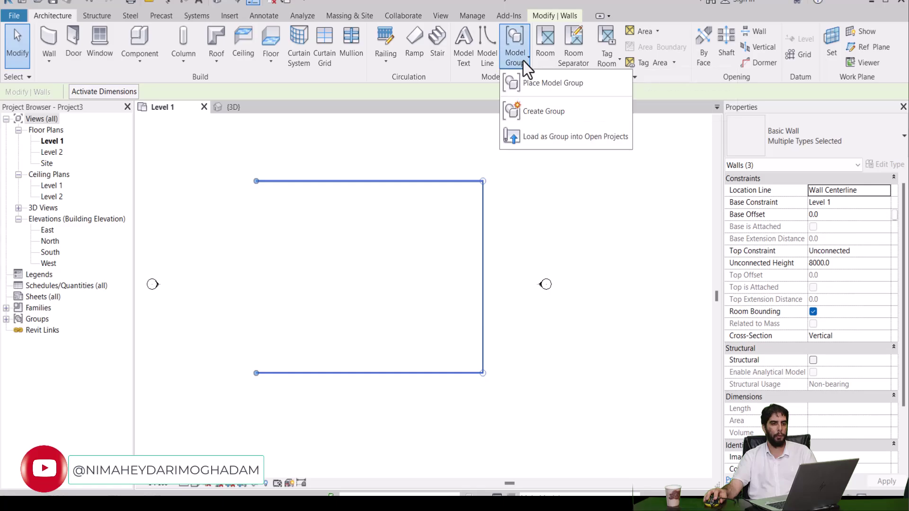
left_click(532, 112)
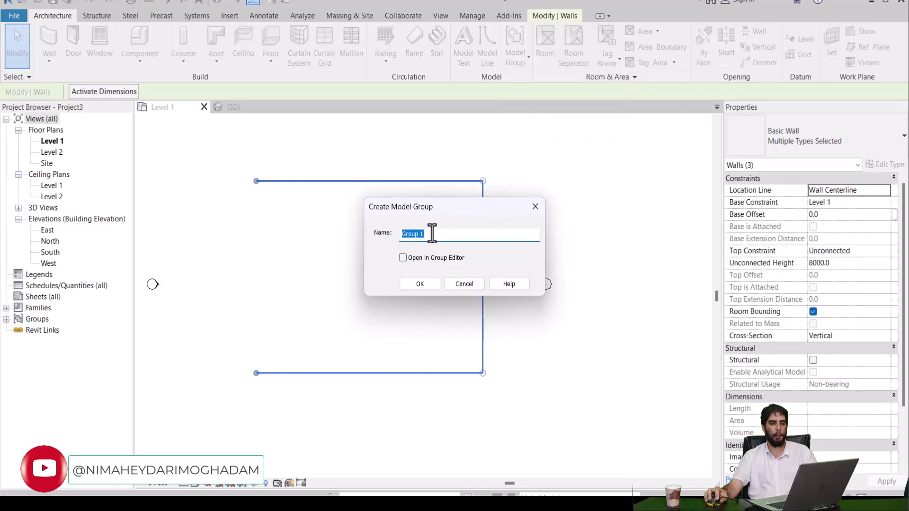
type("wALL")
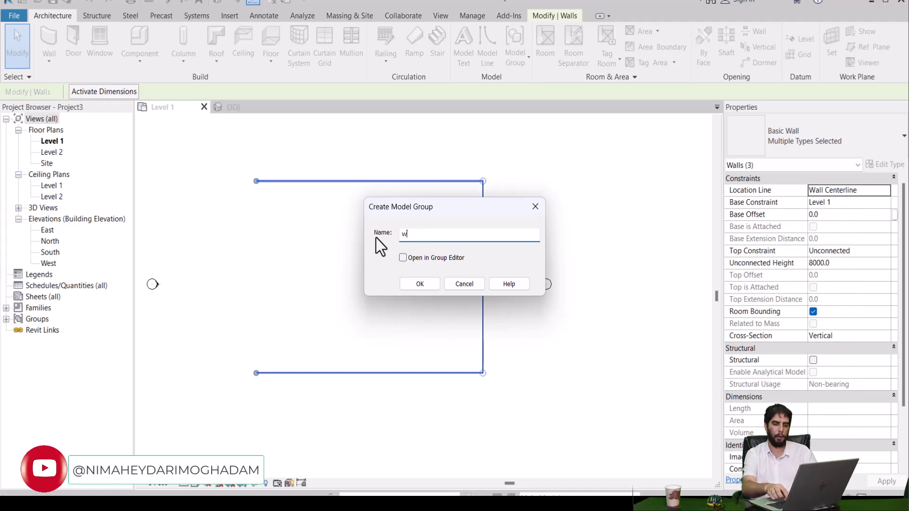
key("BackSpace")
key("BackSpace")
key("BackSpace")
key("BackSpace")
type("WALL")
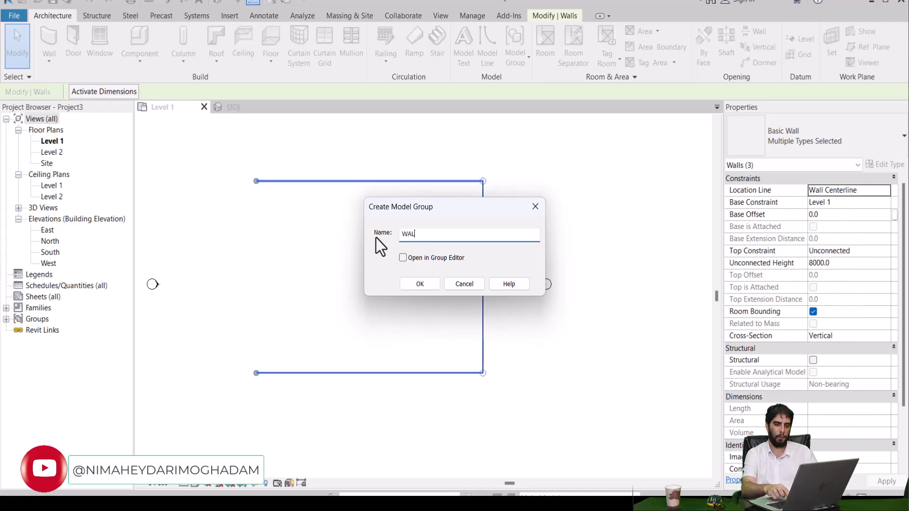
type("-")
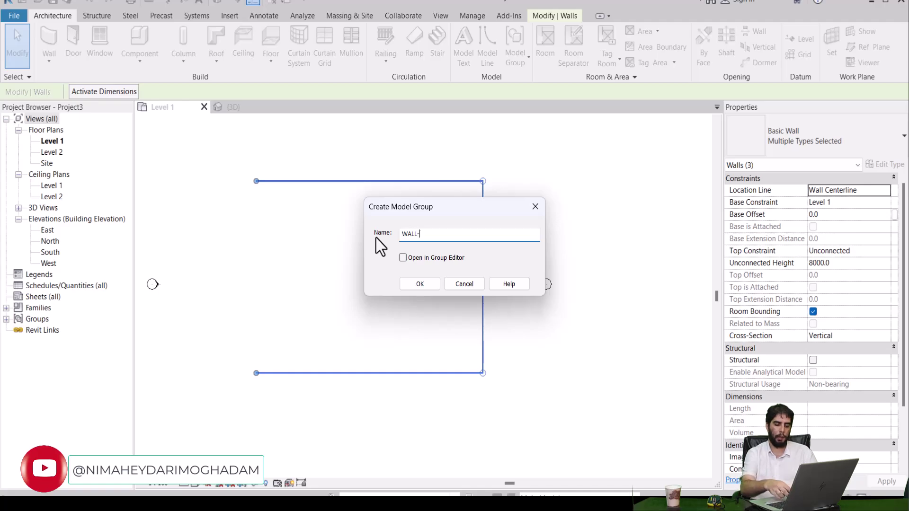
type("B")
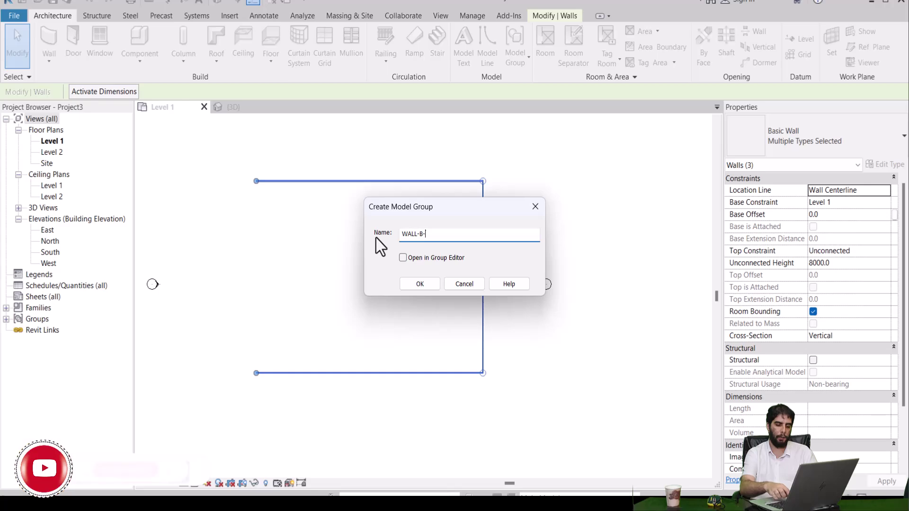
type("-C-")
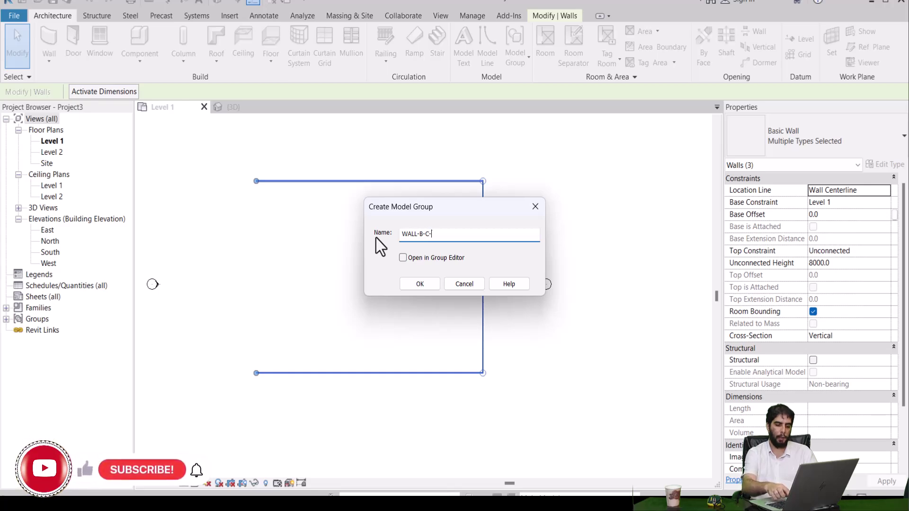
type("CO")
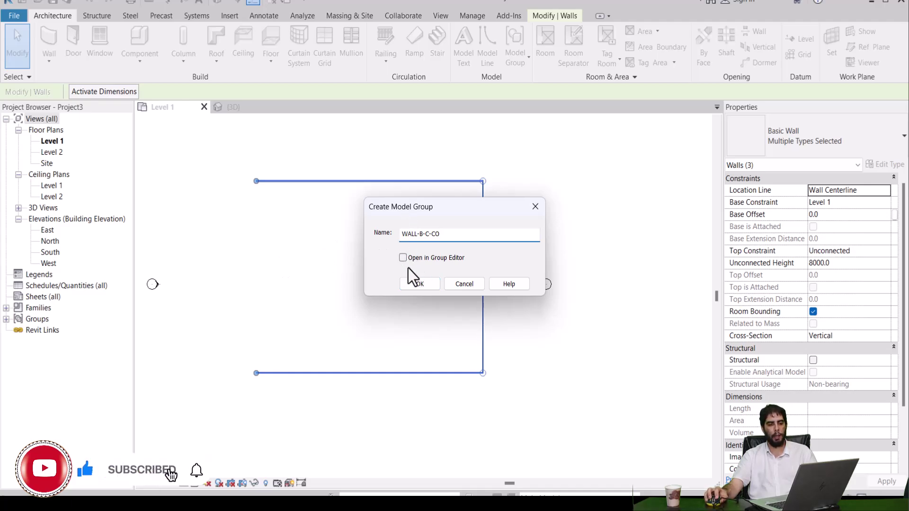
left_click(456, 259)
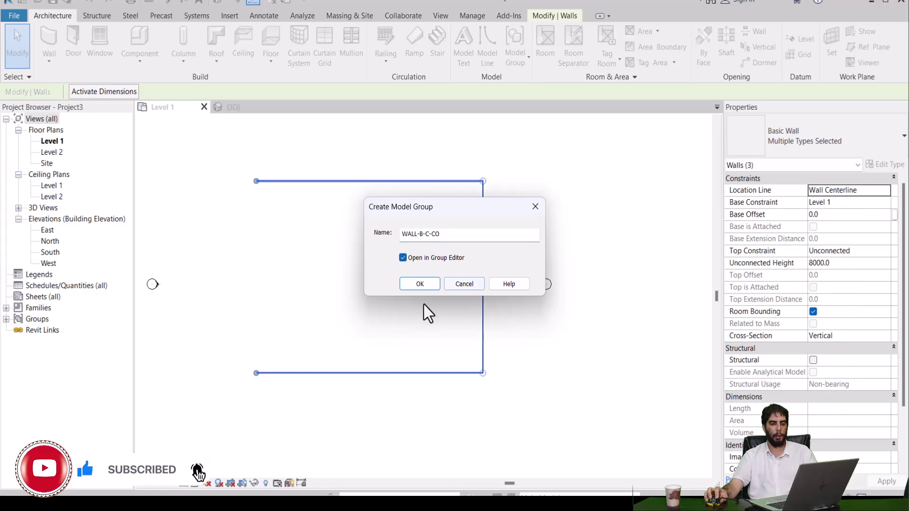
left_click(419, 284)
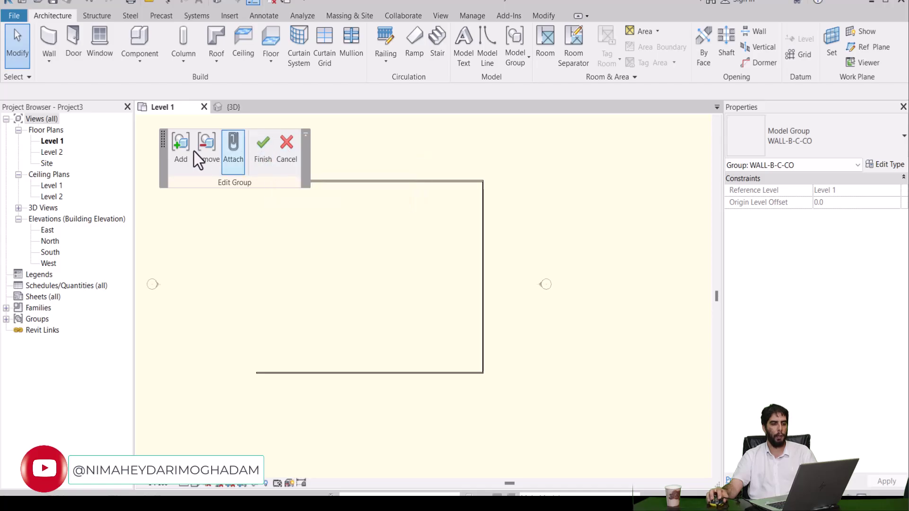
Step: Finish editing the WALL-B-C-CO group and select it in the plan to check that its three walls act as one
left_click(268, 149)
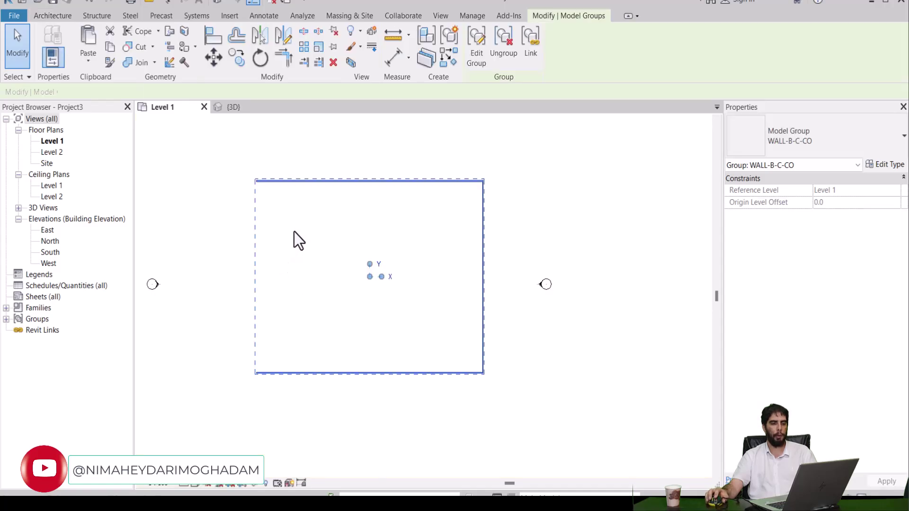
scroll(295, 226, "down", 1)
left_click(307, 231)
middle_click_drag(336, 253, 328, 221)
left_click(365, 305)
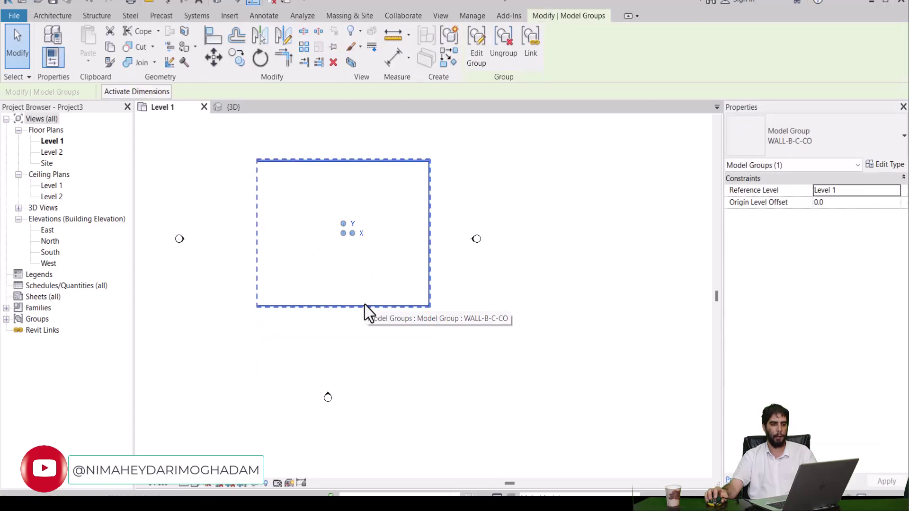
scroll(365, 304, "up", 2)
middle_click_drag(430, 280, 420, 307)
scroll(408, 301, "down", 1)
left_click(454, 224)
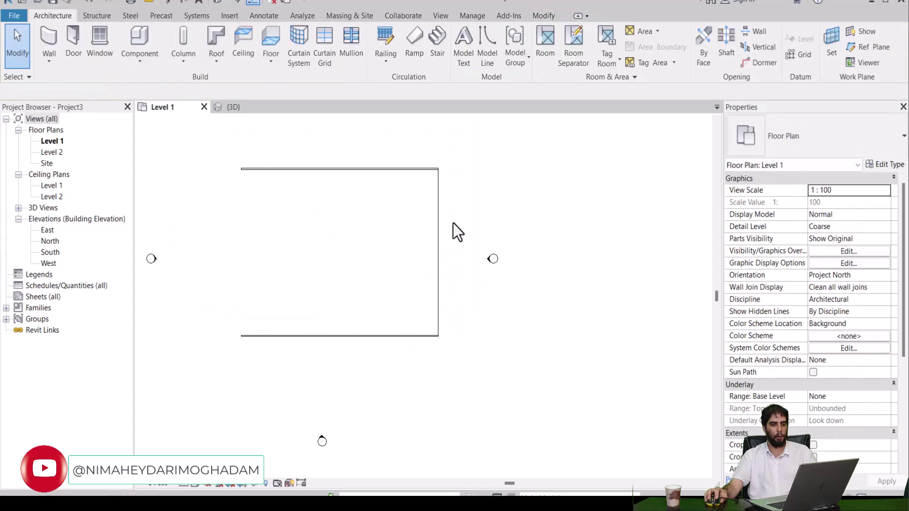
left_click(443, 226)
left_click(463, 204)
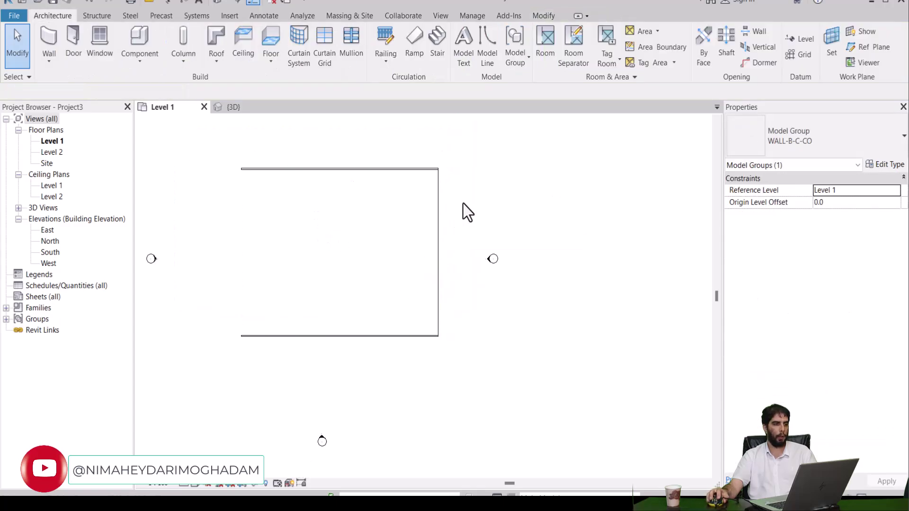
Step: Start saving a group as a library file, with the Desktop as the destination folder
left_click(14, 15)
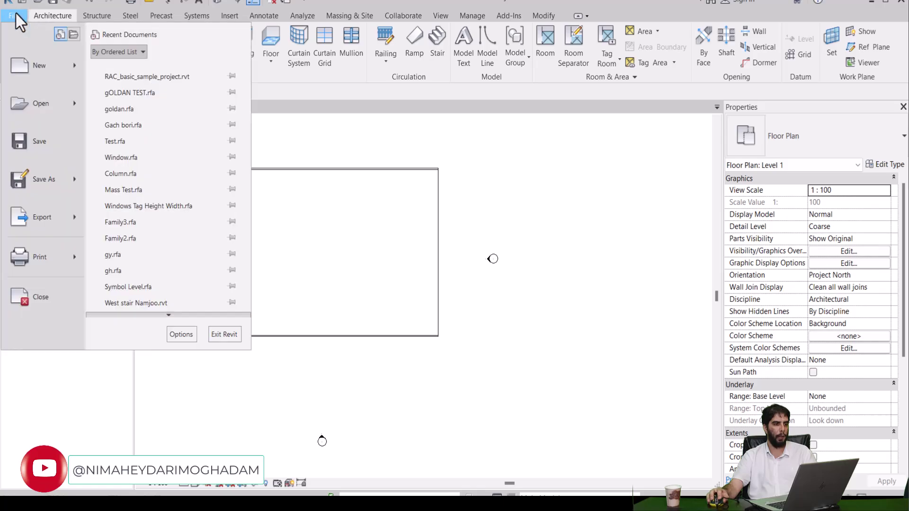
mouse_move(72, 180)
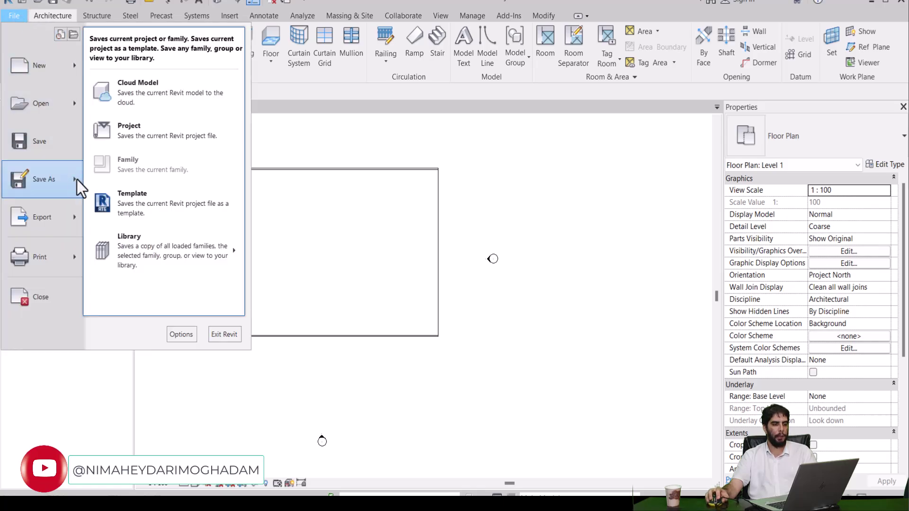
mouse_move(171, 255)
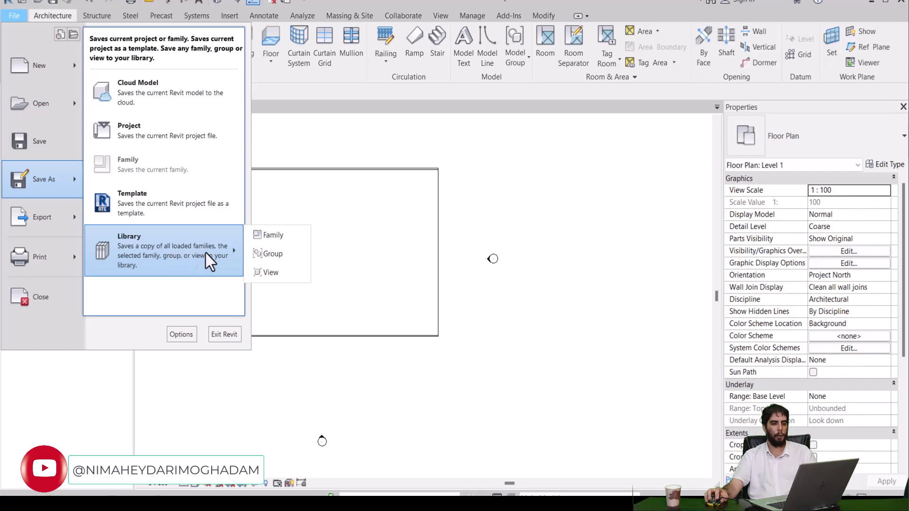
left_click(271, 252)
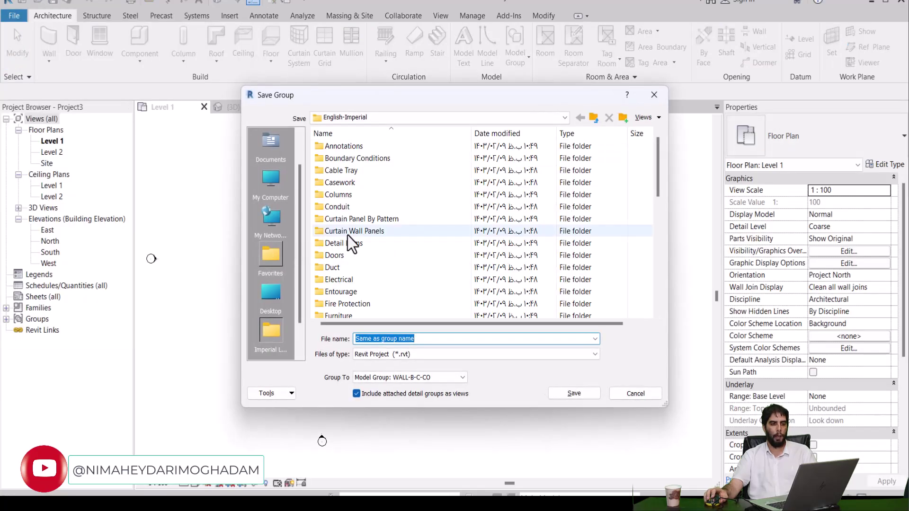
left_click(277, 291)
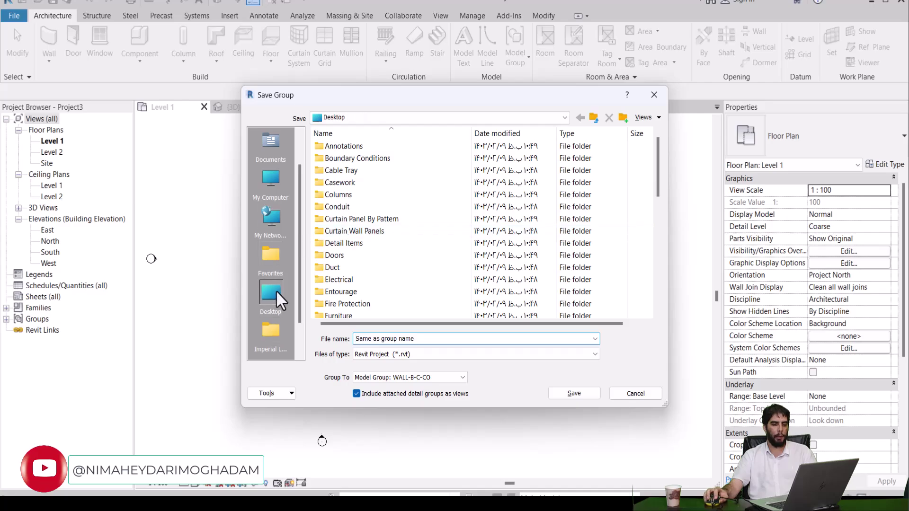
Step: Name the group file GROUP-TEST
left_click(431, 337)
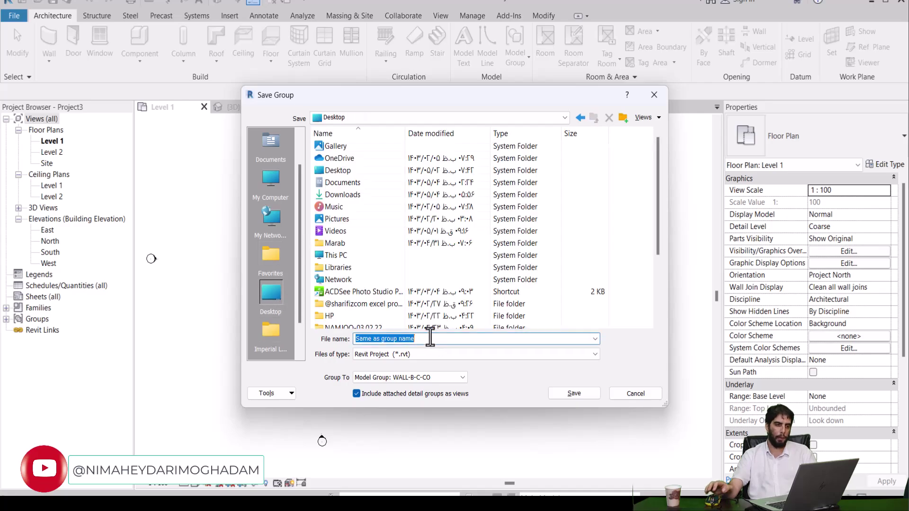
type("gR")
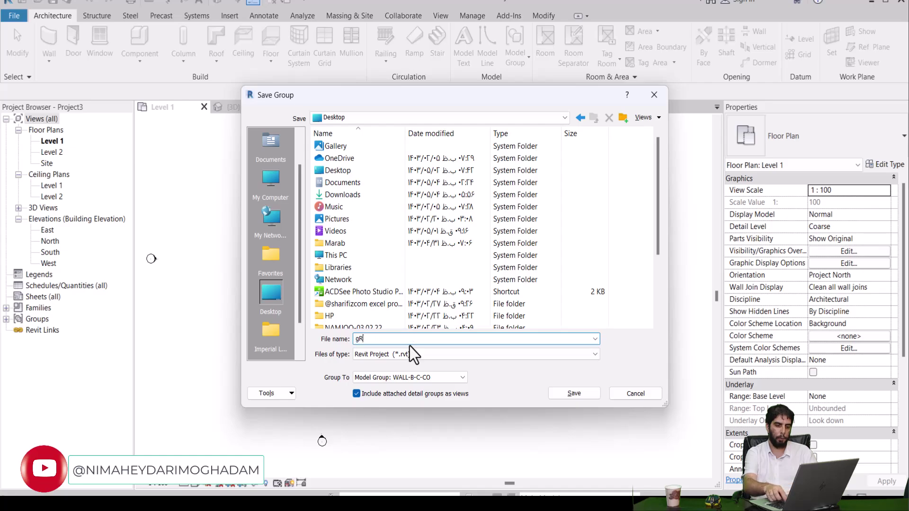
key("BackSpace")
key("BackSpace")
type("GR")
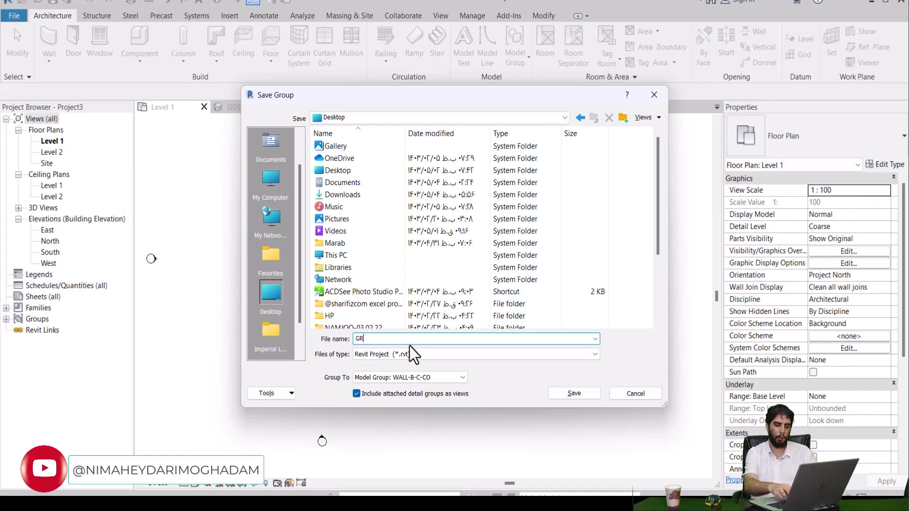
type("OUP-TSE")
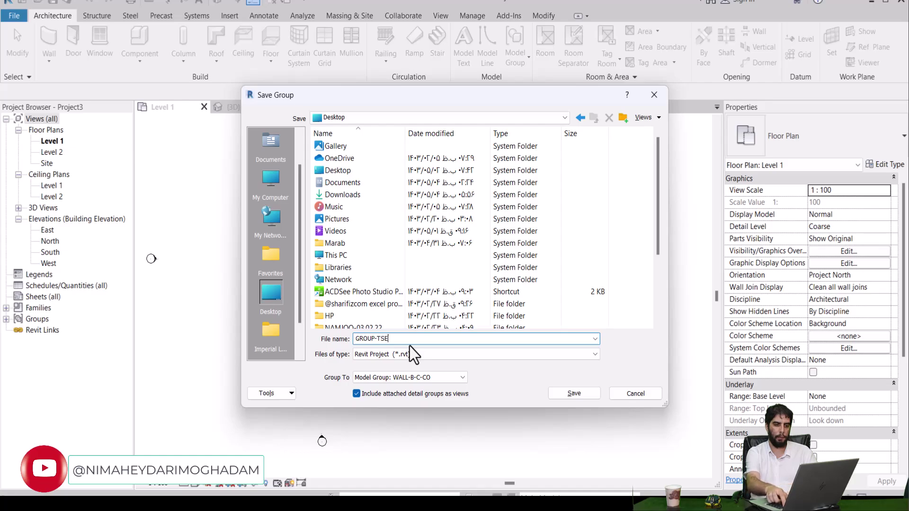
key("BackSpace")
key("BackSpace")
type("EST")
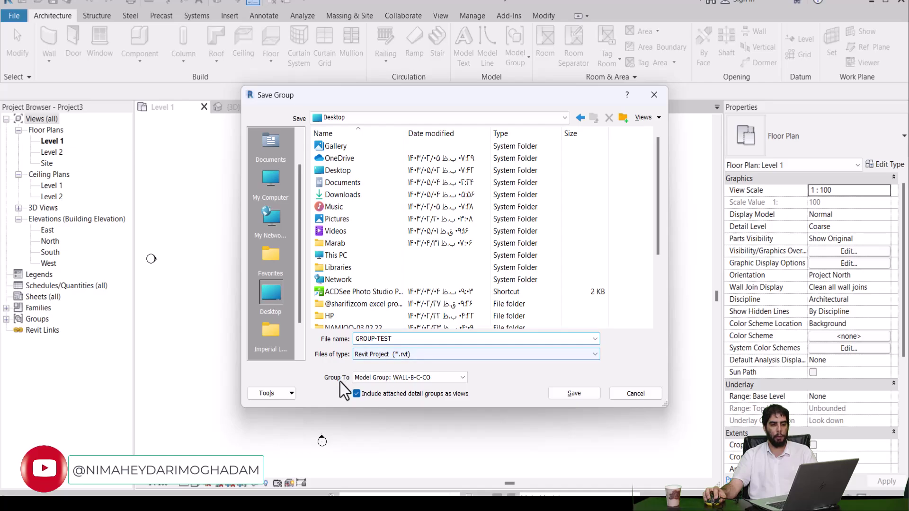
Step: Choose Model Group: WALL-B-C-CO as the group to export and save the file with attached detail groups included as views
left_click(383, 377)
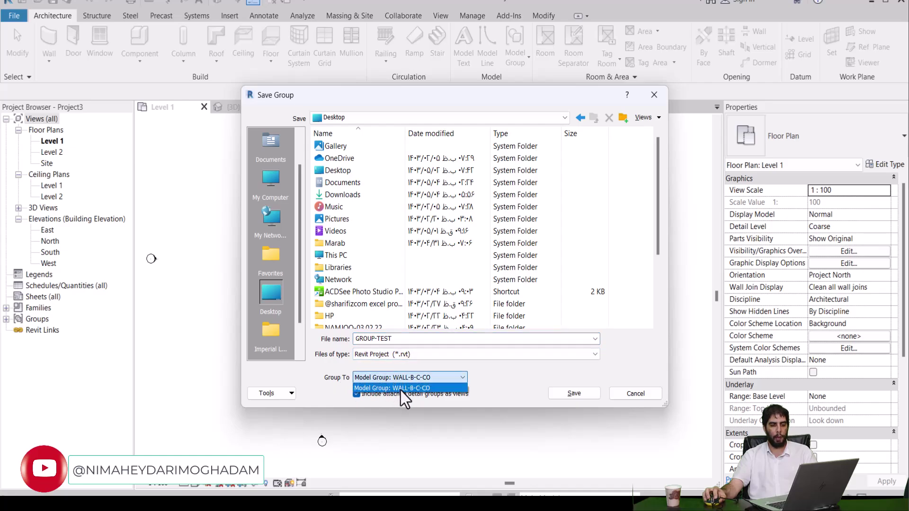
left_click(493, 378)
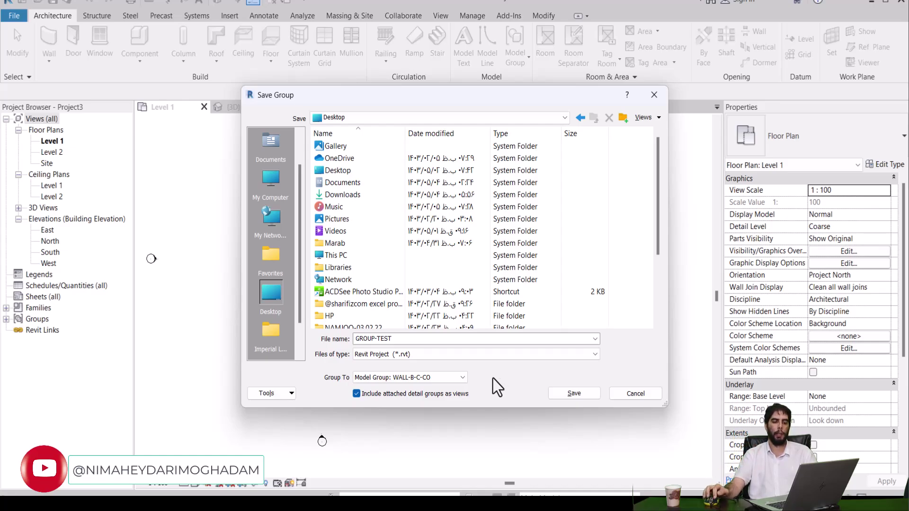
left_click(417, 378)
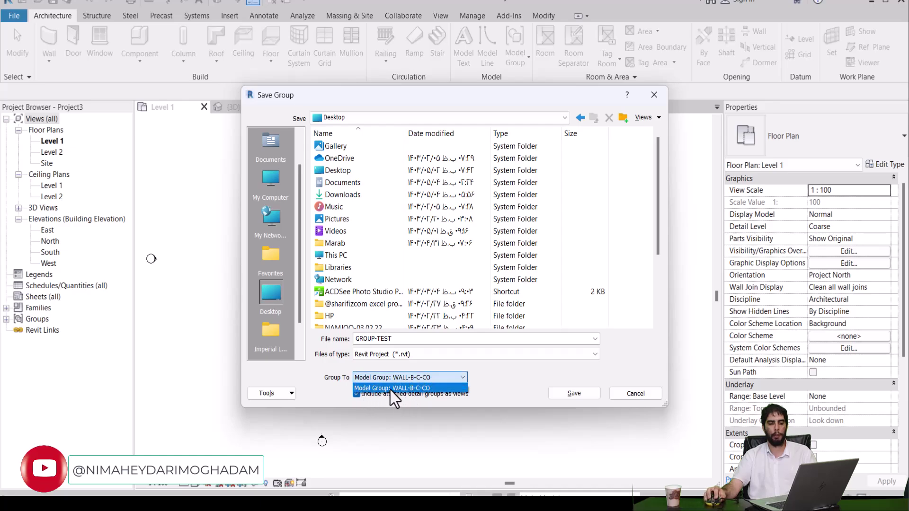
left_click(390, 389)
left_click(416, 380)
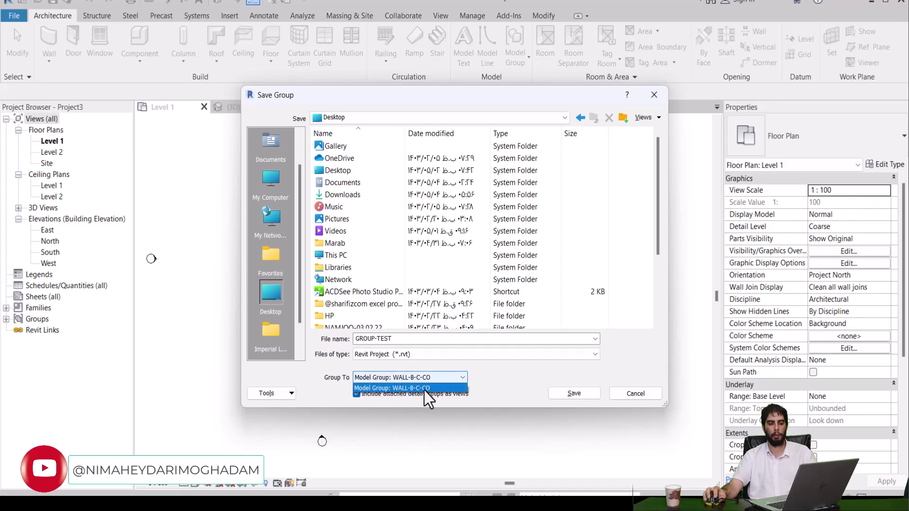
left_click(446, 377)
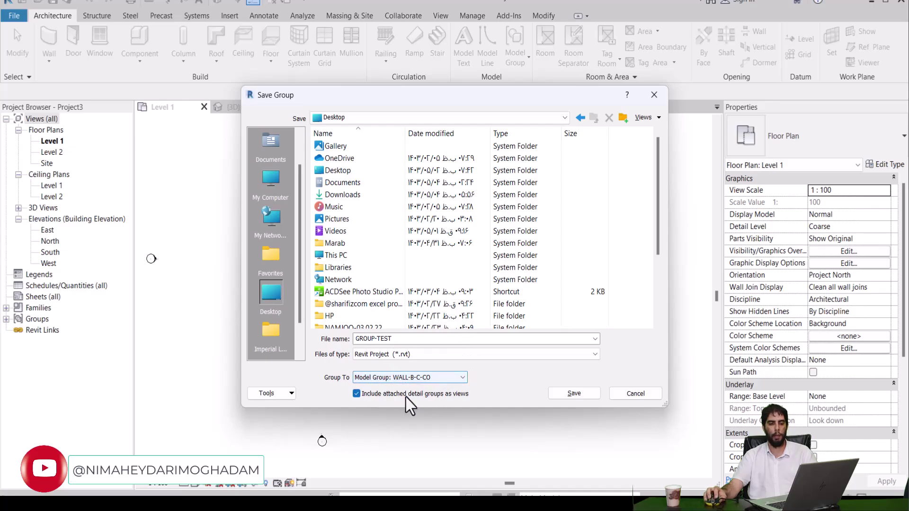
left_click(575, 393)
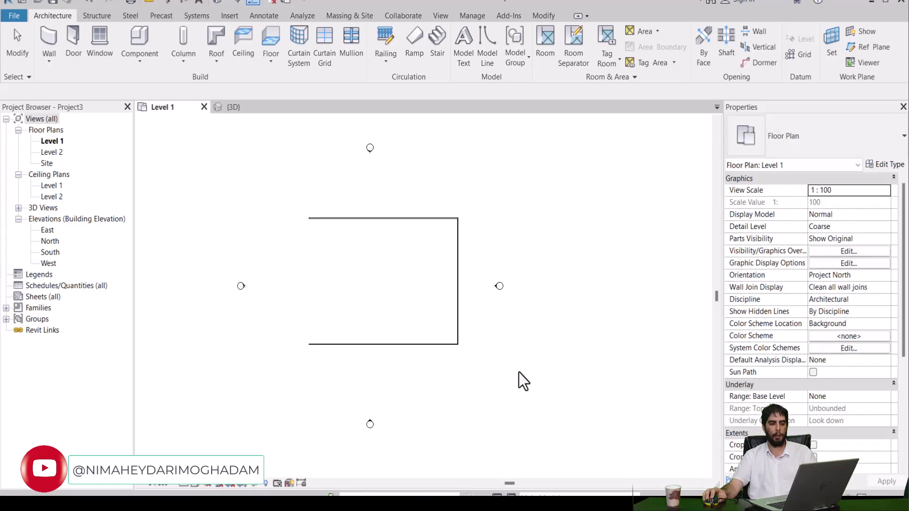
Step: Place three more instances of the WALL-B-C-CO model group northeast, southeast and northwest of the original, and end the placement
scroll(519, 373, "up", 1)
middle_click_drag(519, 373, 483, 362)
scroll(484, 362, "down", 2)
scroll(484, 361, "down", 1)
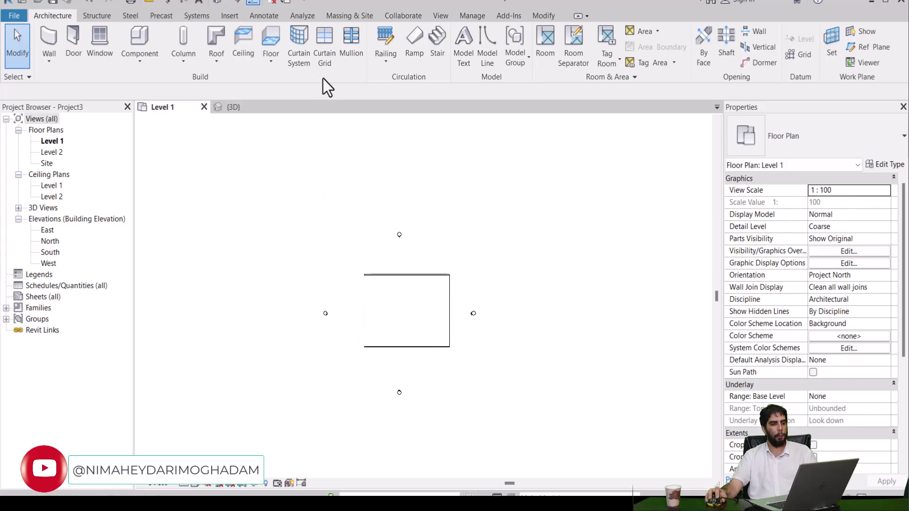
left_click(521, 64)
left_click(527, 83)
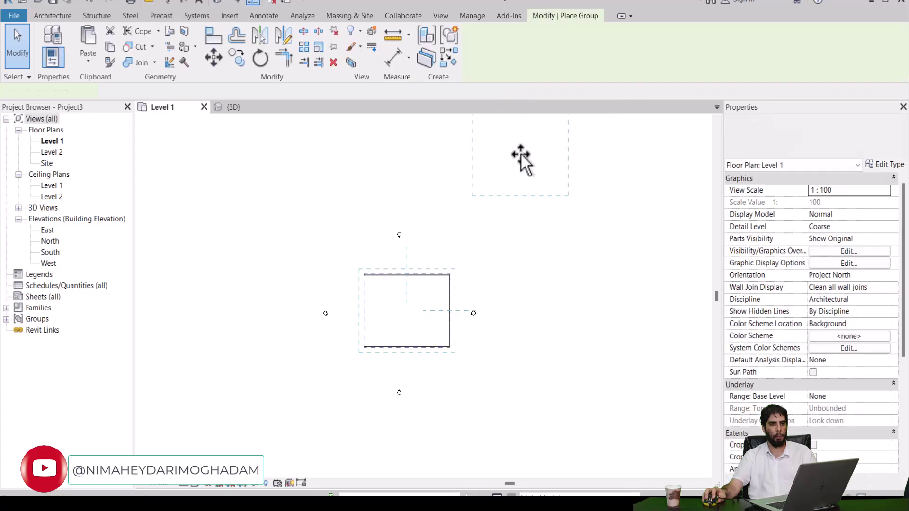
left_click(495, 189)
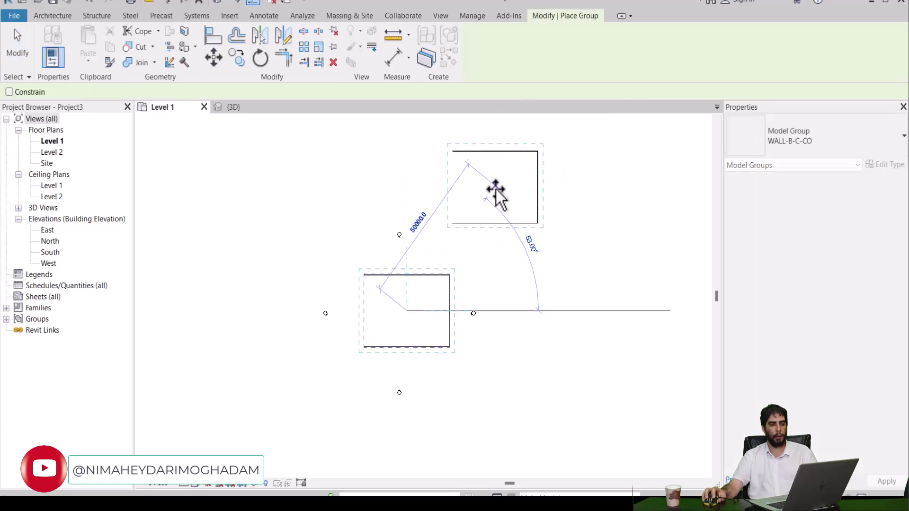
left_click(565, 377)
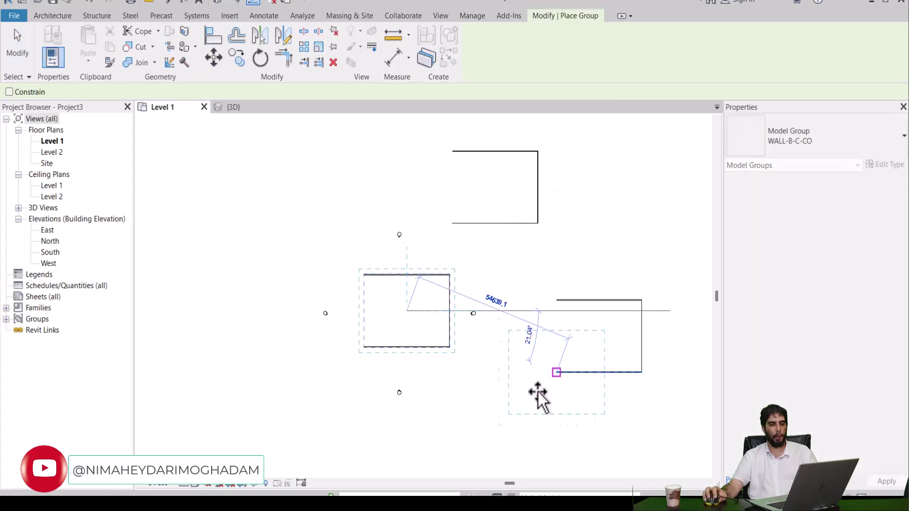
left_click(339, 244)
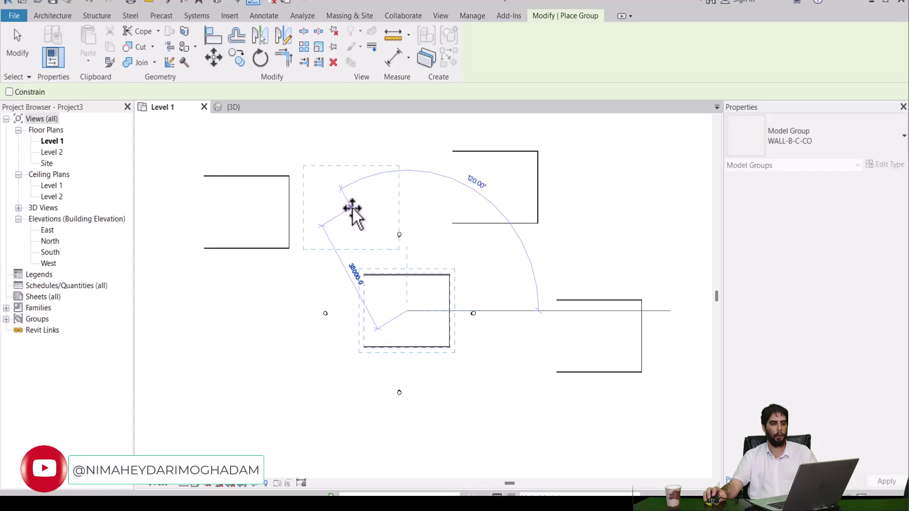
right_click(353, 208)
left_click(364, 214)
Step: Examine the original wall group and its three placed copies in the 3D view
scroll(370, 234, "down", 2)
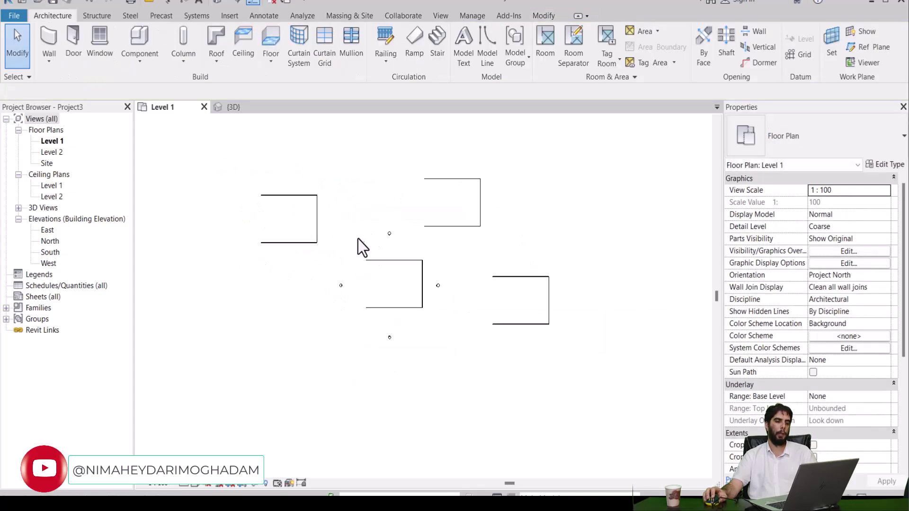
left_click(216, 4)
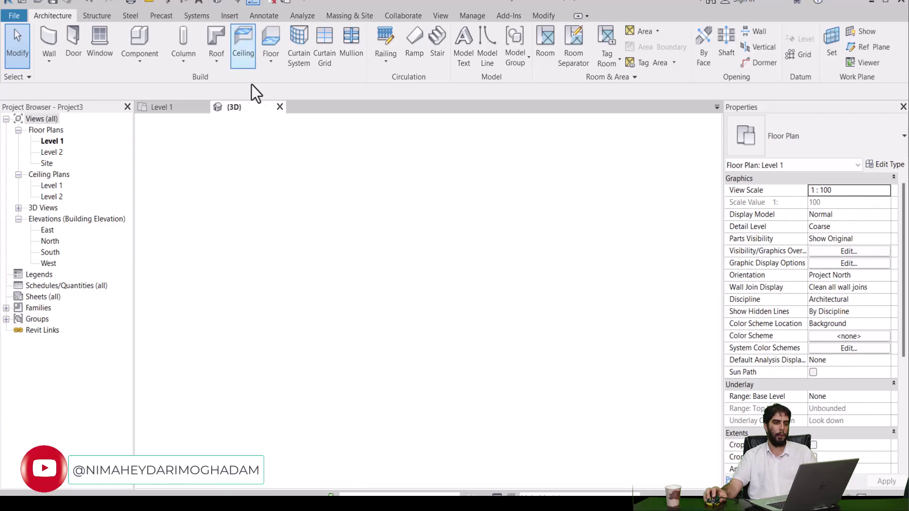
scroll(578, 287, "up", 2)
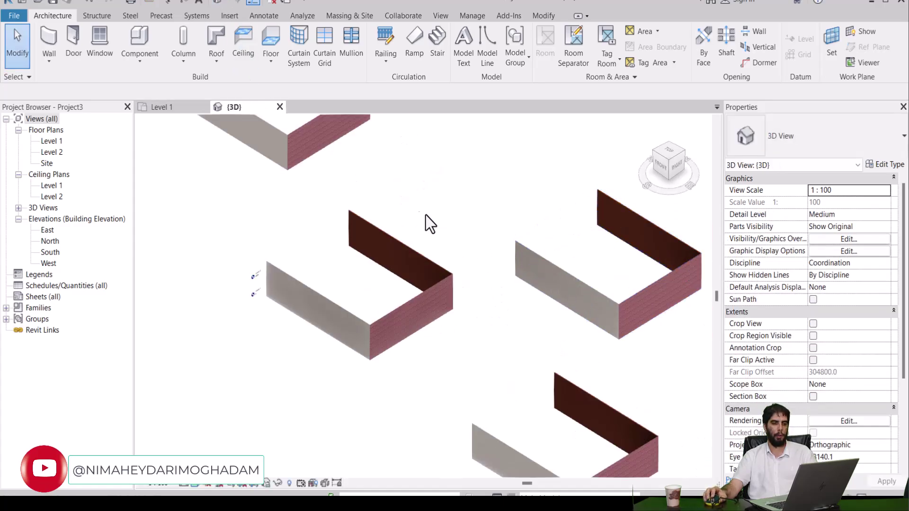
middle_click_drag(444, 313, 382, 222)
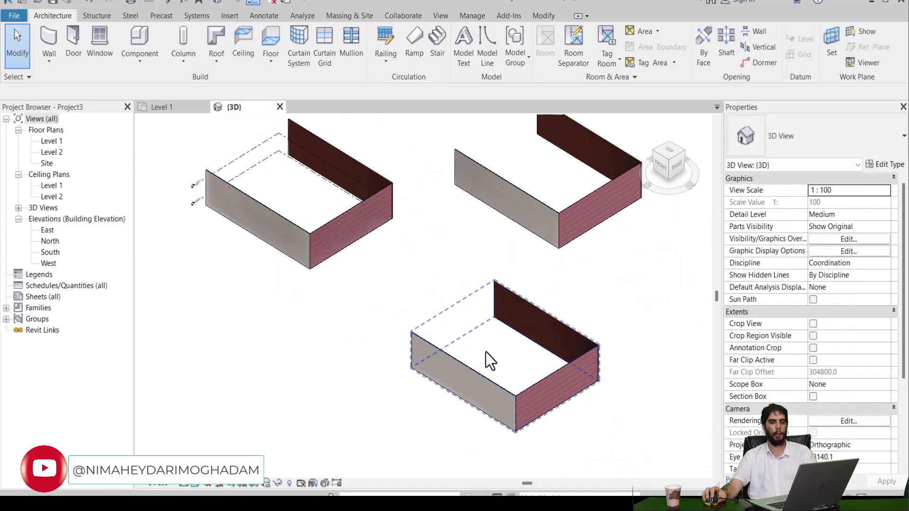
scroll(376, 297, "down", 4)
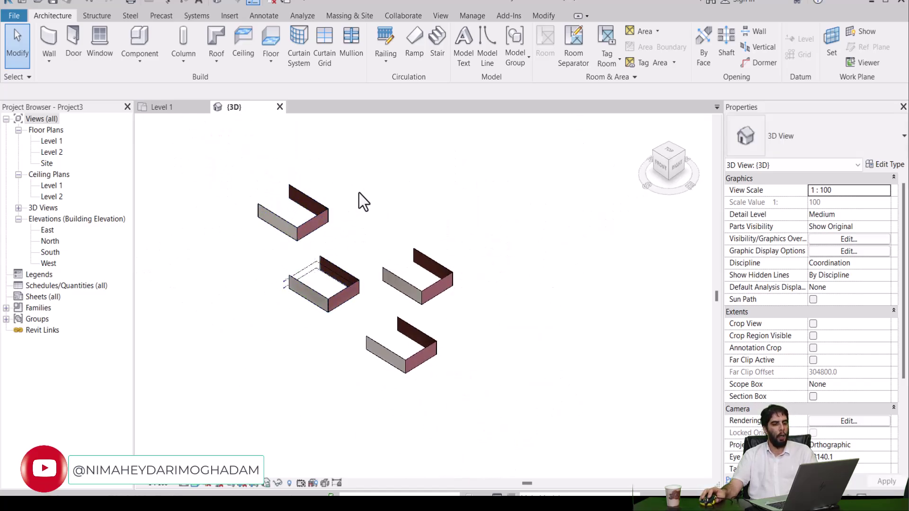
middle_click_drag(403, 307, 428, 394)
scroll(382, 282, "up", 3)
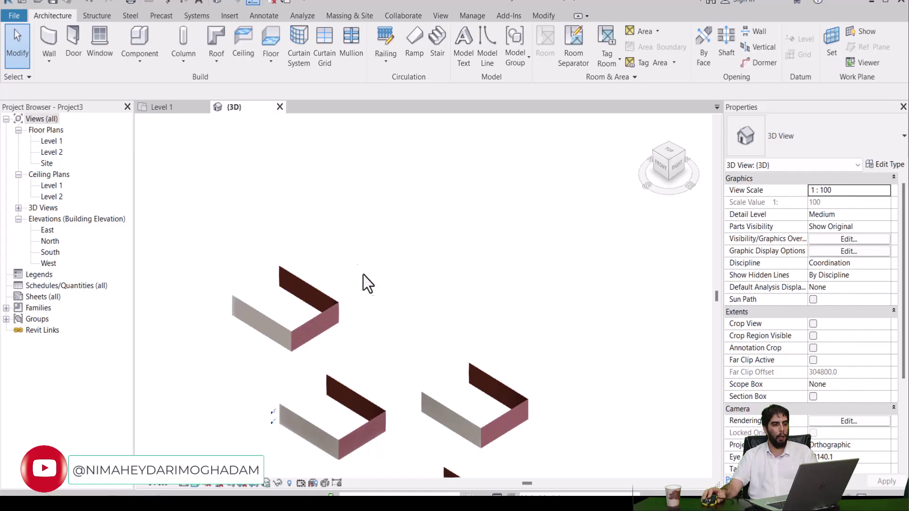
Step: Close the 3D and Level 1 views and the project without saving its changes
left_click(280, 106)
left_click(204, 107)
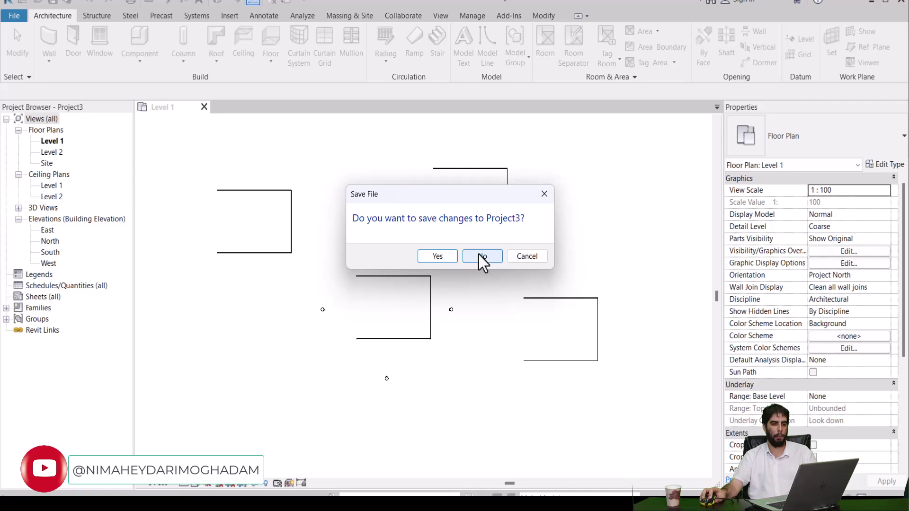
left_click(479, 256)
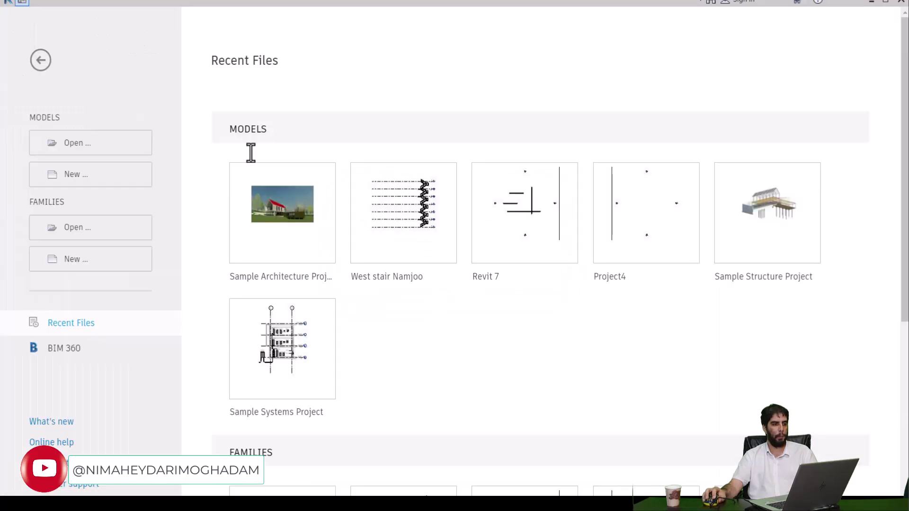
Step: Create a new project from the Metric-Architectural Template
left_click(90, 180)
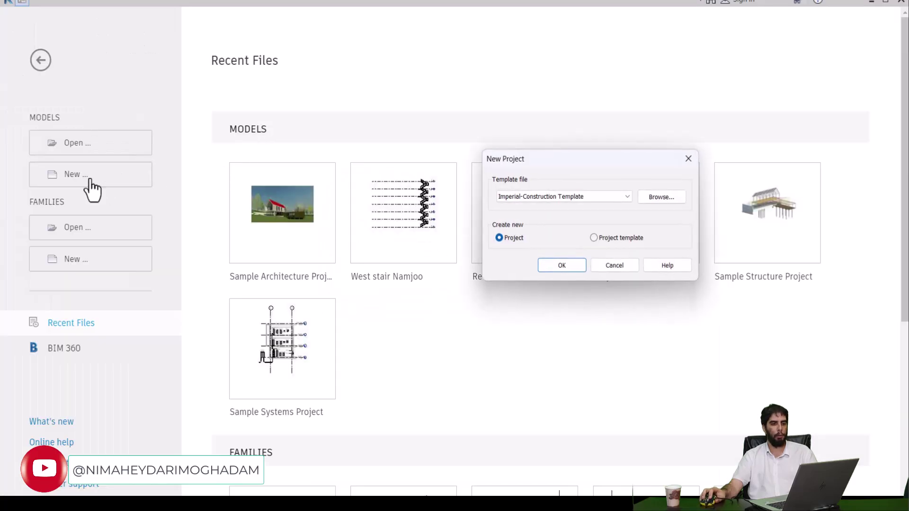
left_click(563, 198)
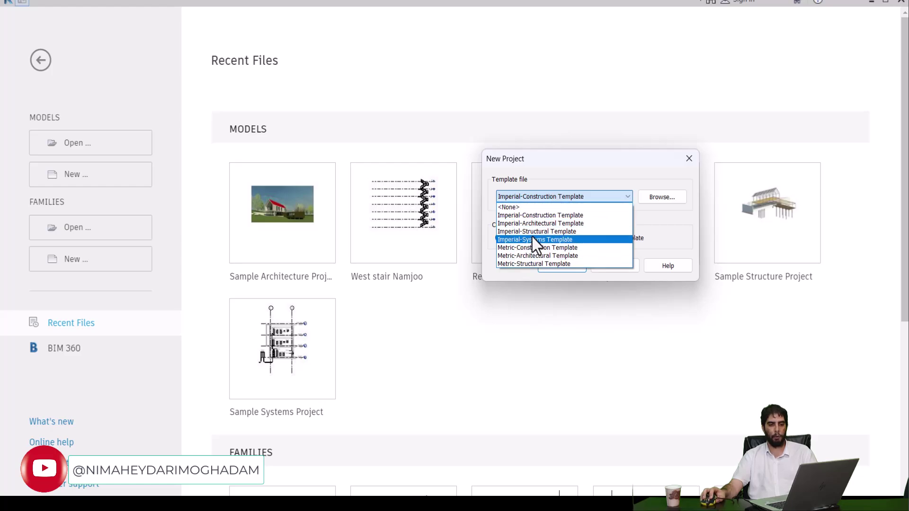
left_click(532, 256)
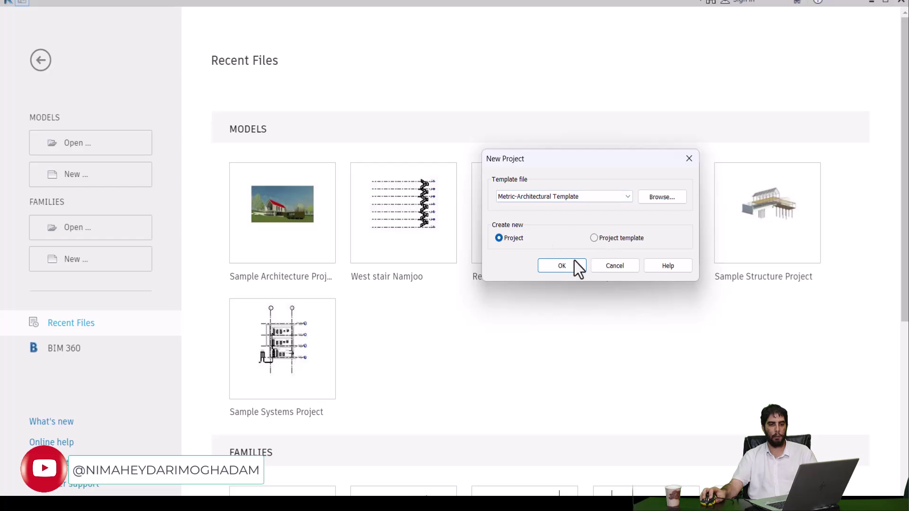
left_click(562, 266)
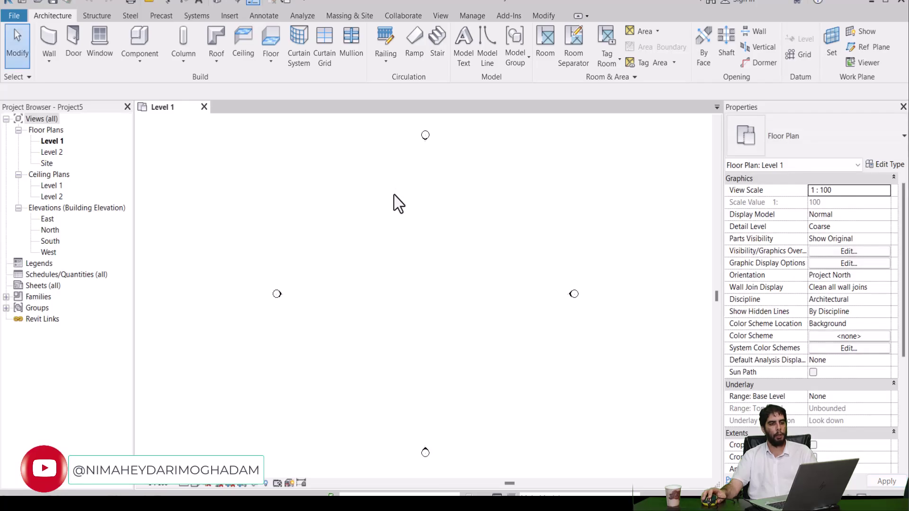
Step: Load the GROUP-TEST file from the desktop as a group with attached details included, accepting the project's own duplicate types
scroll(397, 204, "down", 2)
middle_click_drag(401, 216, 381, 219)
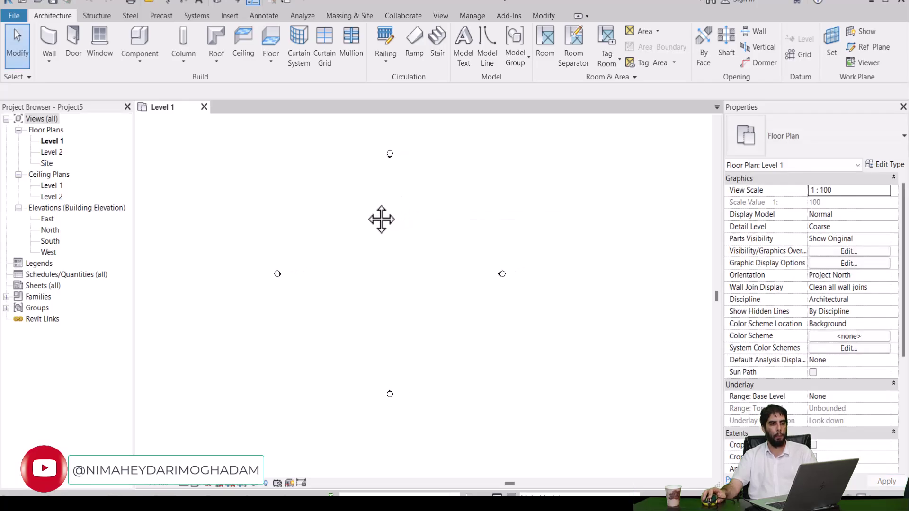
left_click(224, 16)
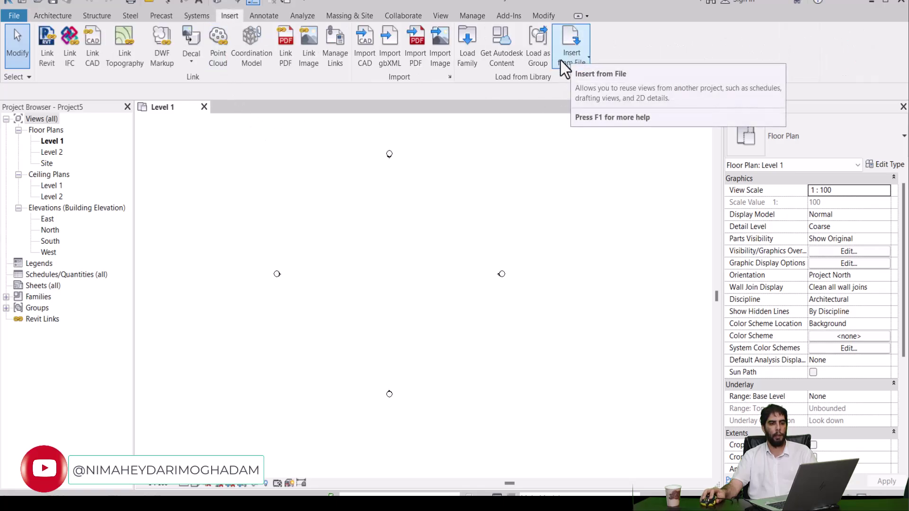
left_click(538, 63)
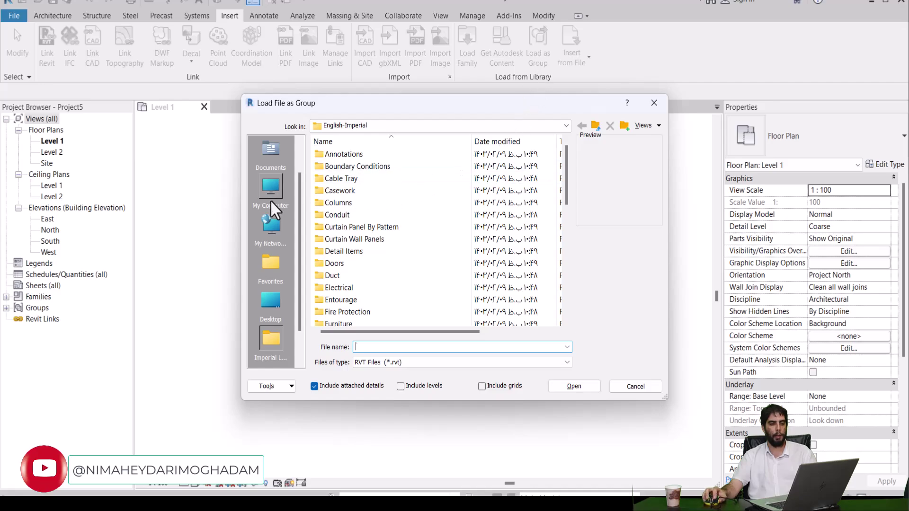
left_click(270, 313)
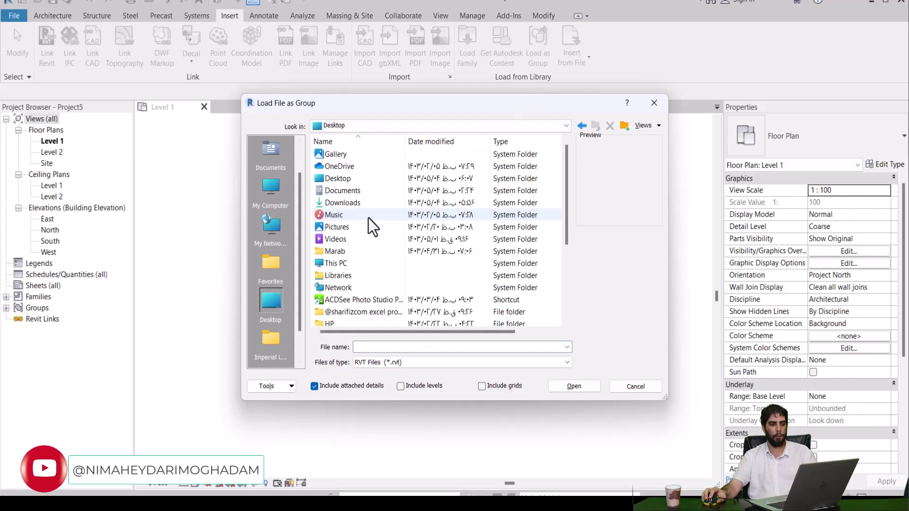
scroll(369, 218, "down", 3)
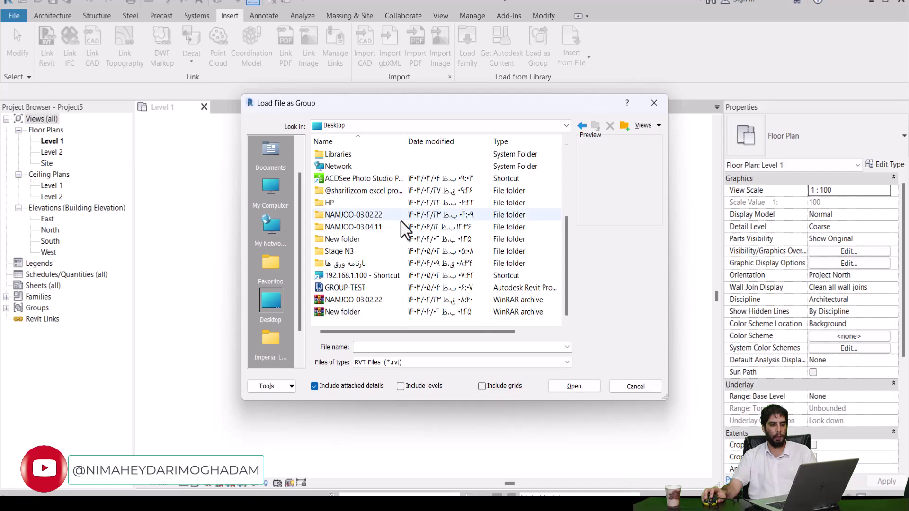
scroll(385, 241, "up", 4)
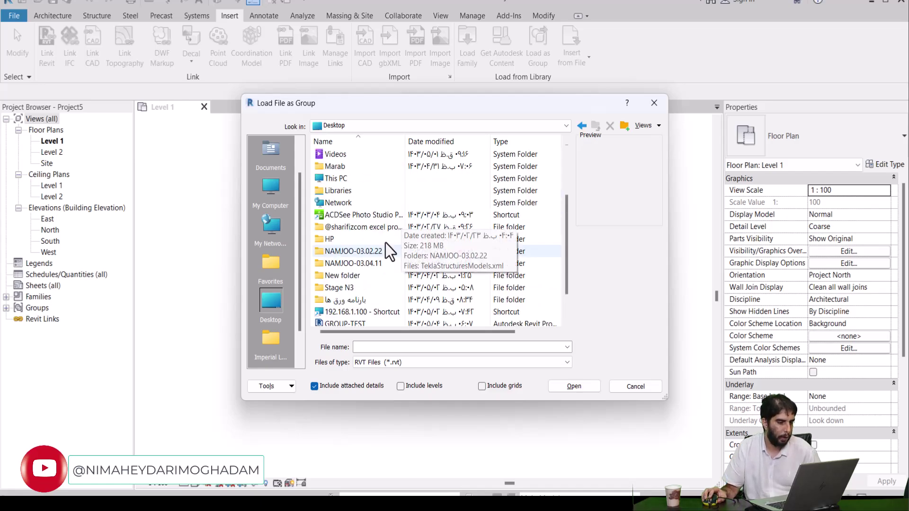
scroll(383, 234, "down", 1)
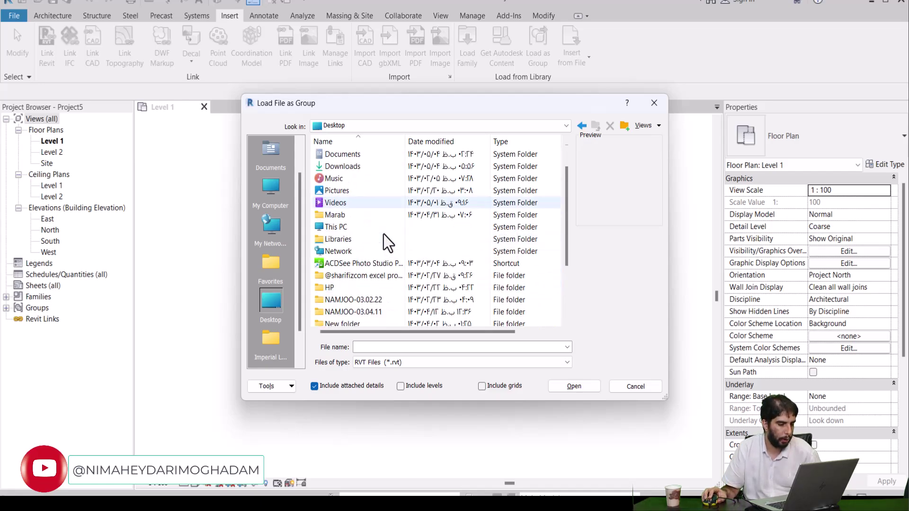
scroll(383, 234, "down", 2)
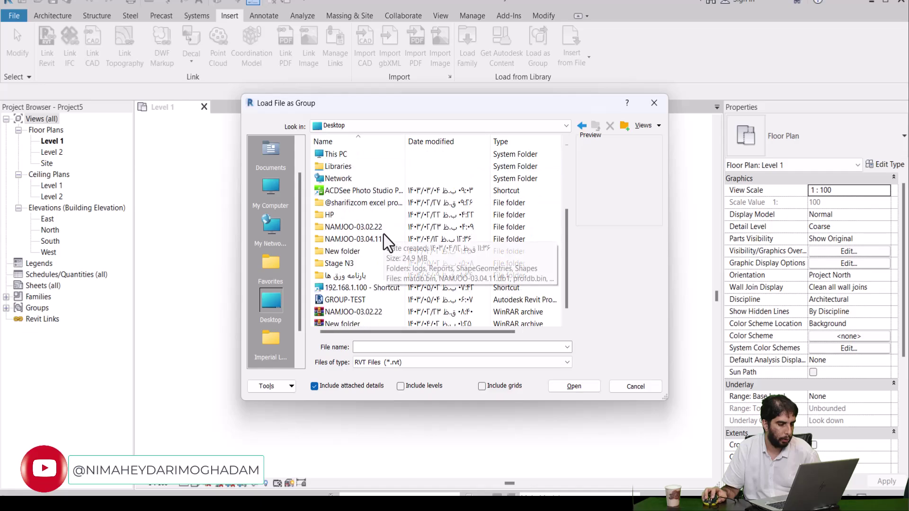
left_click(356, 300)
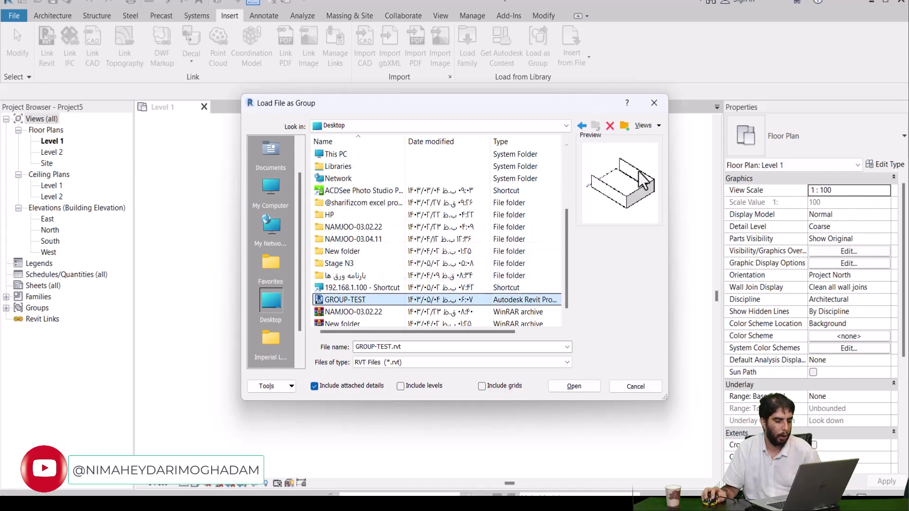
double_click(376, 300)
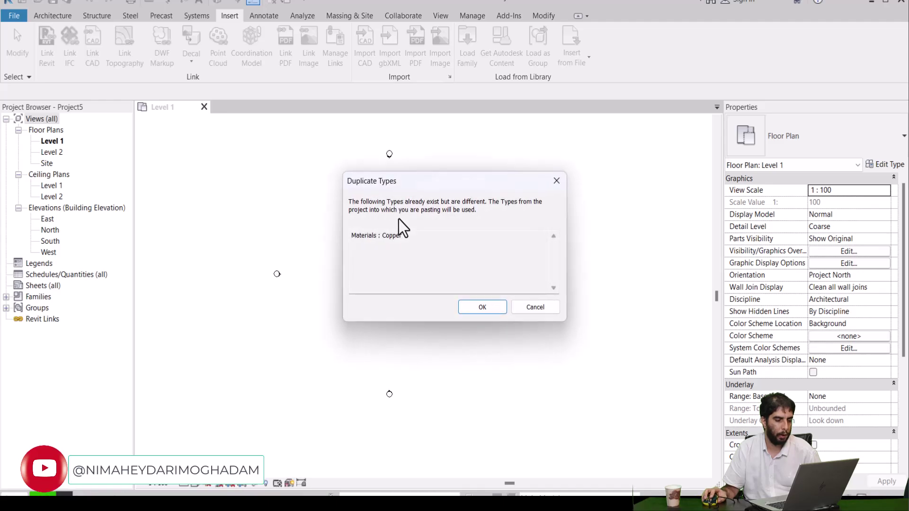
left_click(486, 307)
Step: Place two GROUP-TEST model group instances east of the elevation markers, one north of the other, and check the northern one's selection
scroll(448, 236, "down", 2)
middle_click_drag(448, 236, 435, 256)
scroll(423, 246, "up", 2)
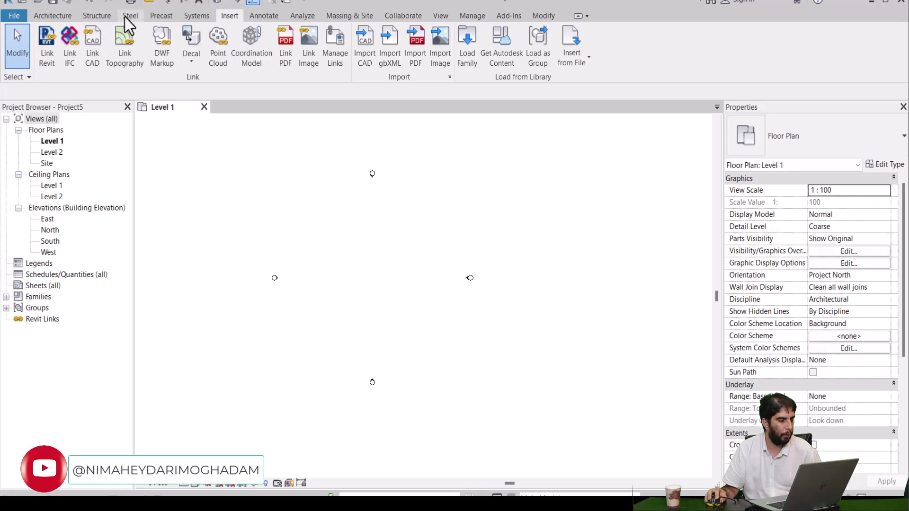
left_click(45, 15)
left_click(515, 63)
left_click(522, 84)
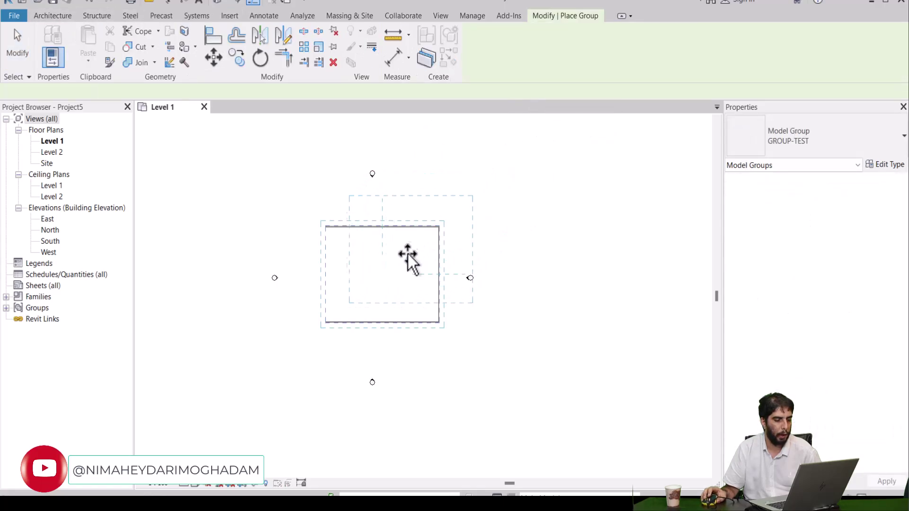
left_click(552, 215)
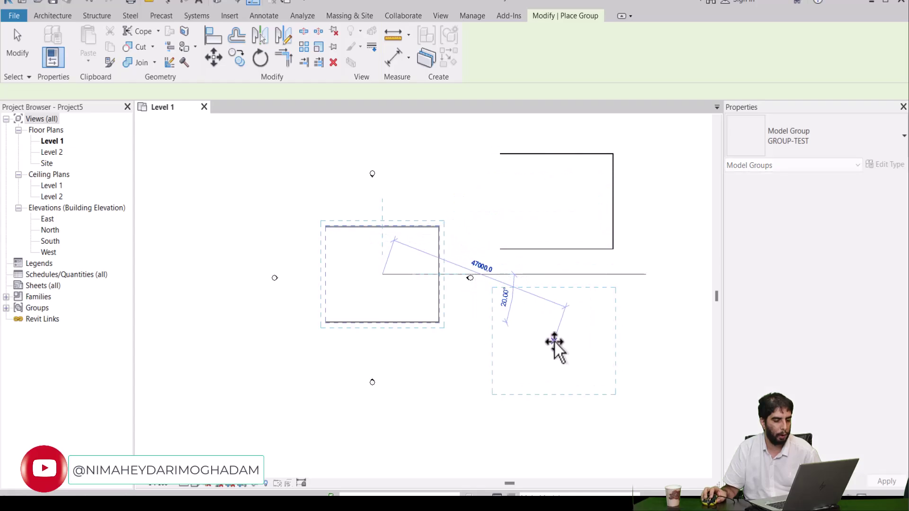
left_click(556, 361)
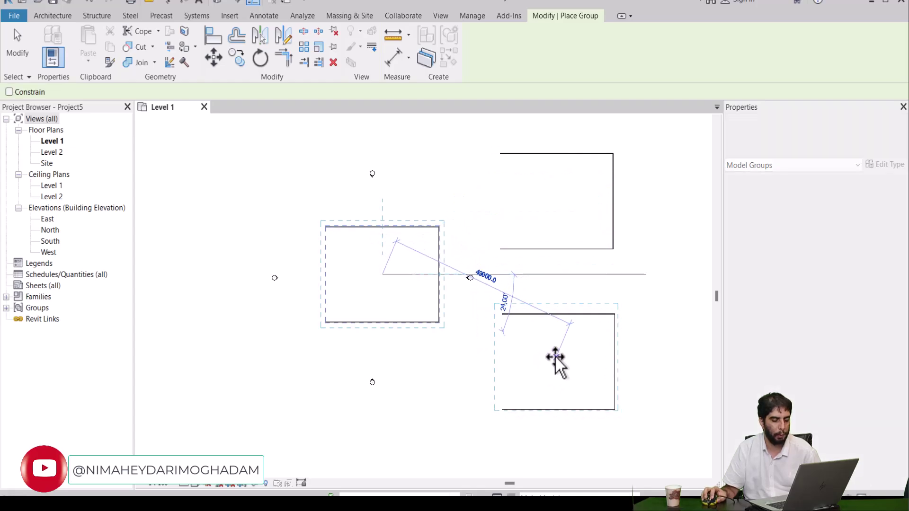
key("Escape")
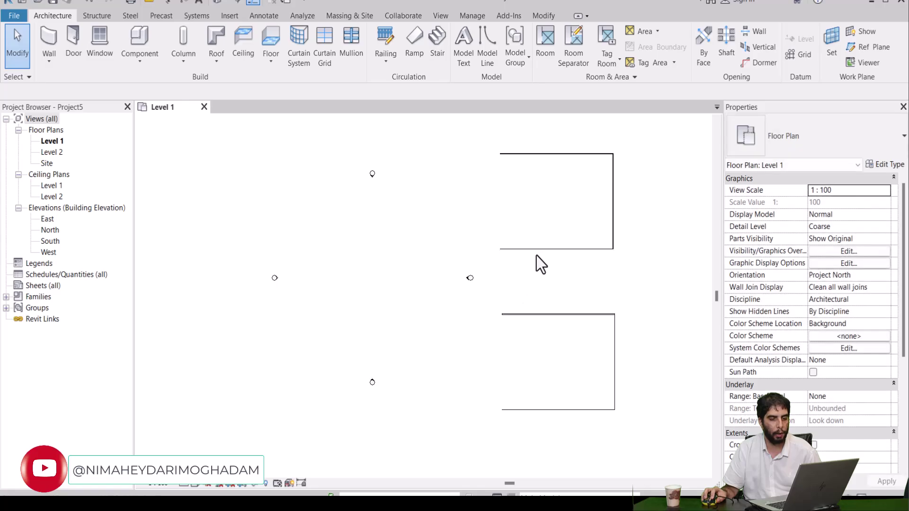
left_click(541, 249)
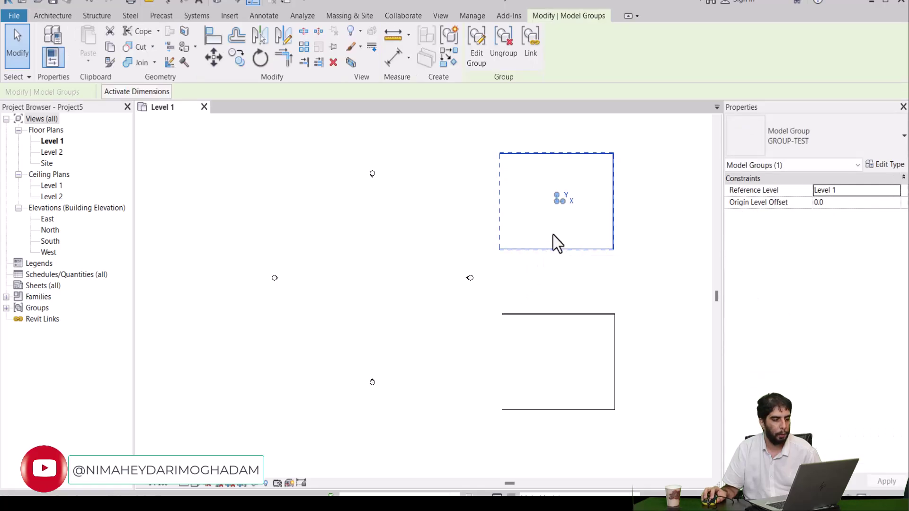
left_click(550, 284)
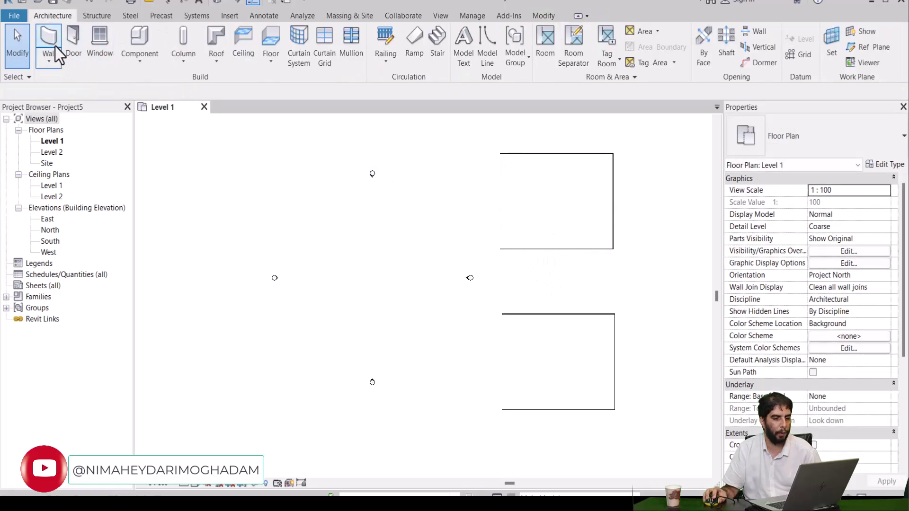
Step: Draw a horizontal Basic Wall of Type 1 in the upper half of the area between the elevation markers, and end the wall command
key("w")
key("a")
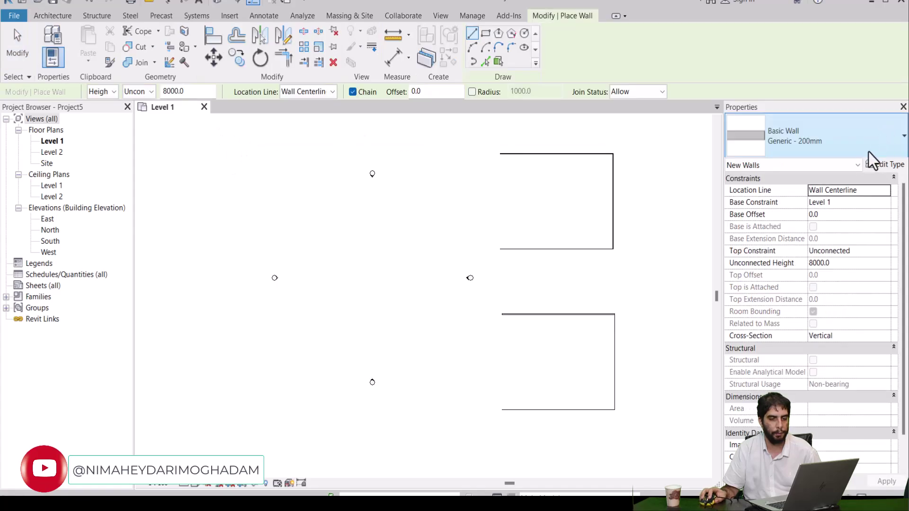
left_click(853, 164)
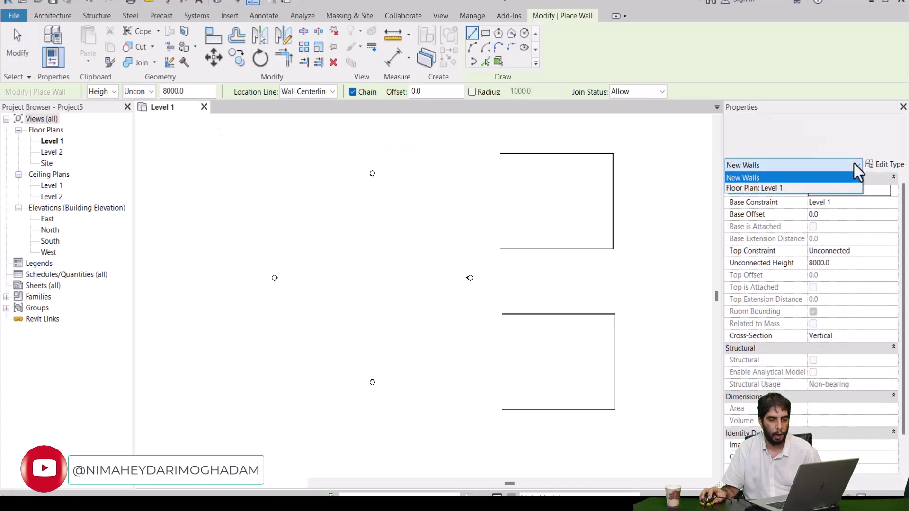
left_click(849, 144)
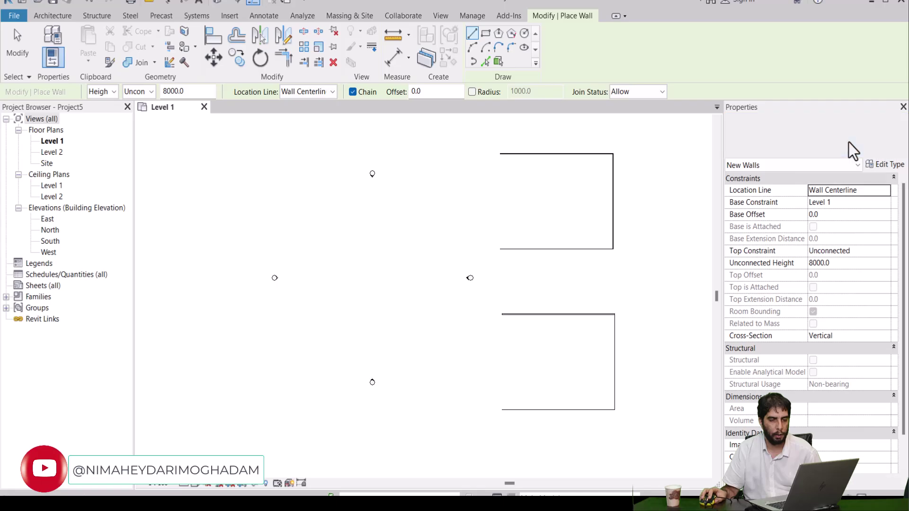
left_click(848, 142)
scroll(824, 266, "down", 3)
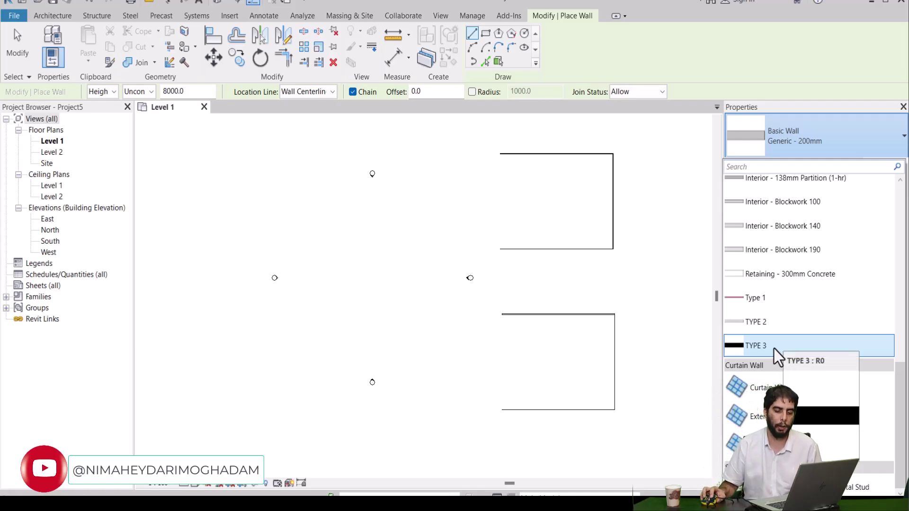
left_click(764, 298)
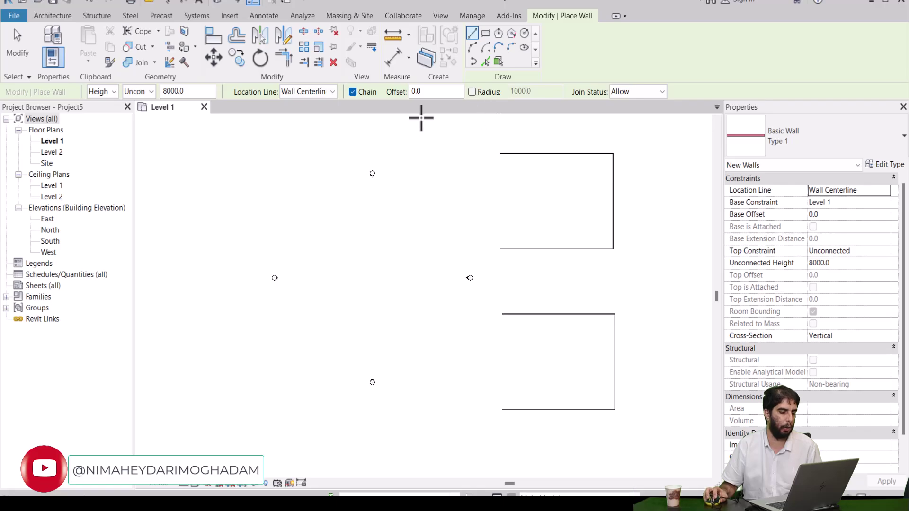
left_click(284, 227)
left_click(362, 227)
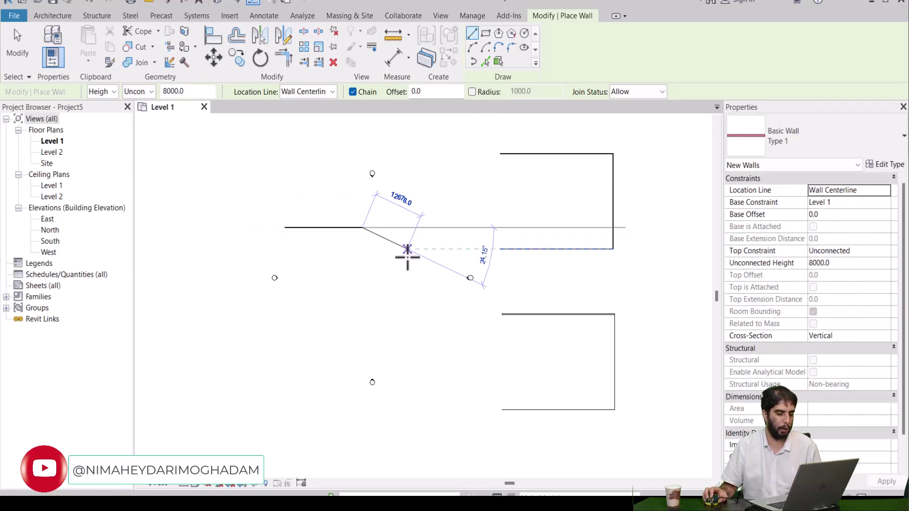
key("Escape")
key("Escape")
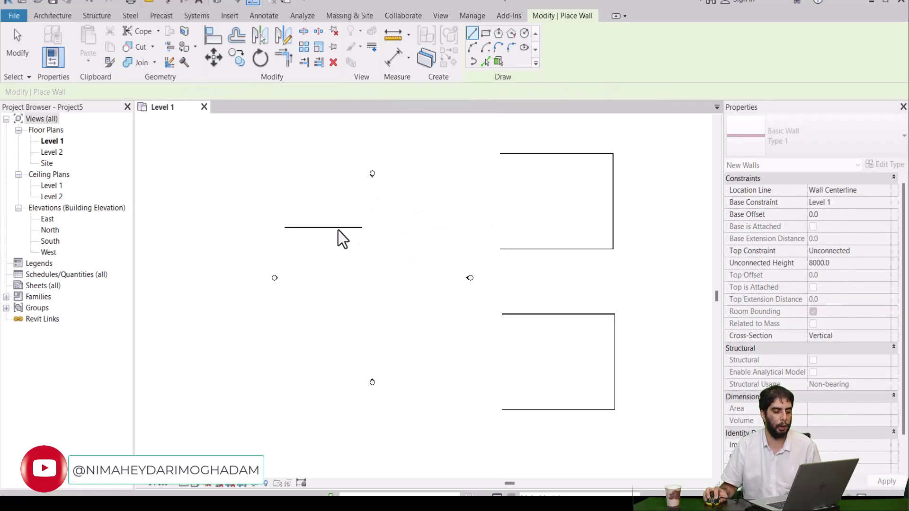
left_click(331, 230)
key("Escape")
key("Escape")
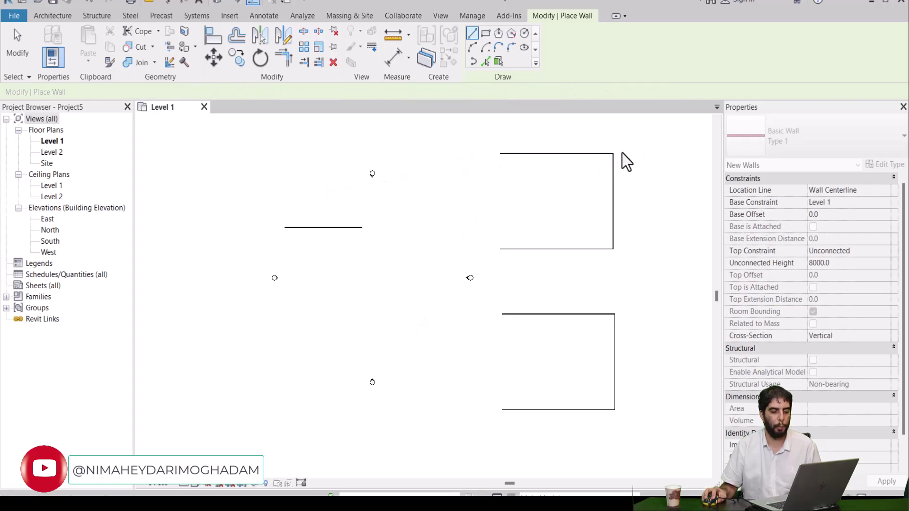
key("Escape")
Step: Delete both placed GROUP-TEST model group instances
left_click(582, 250)
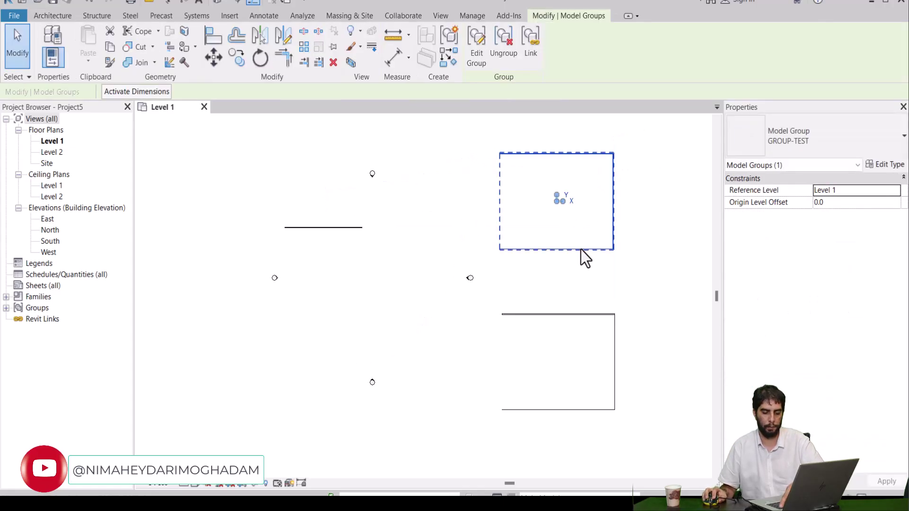
key("Delete")
left_click(579, 316)
key("Delete")
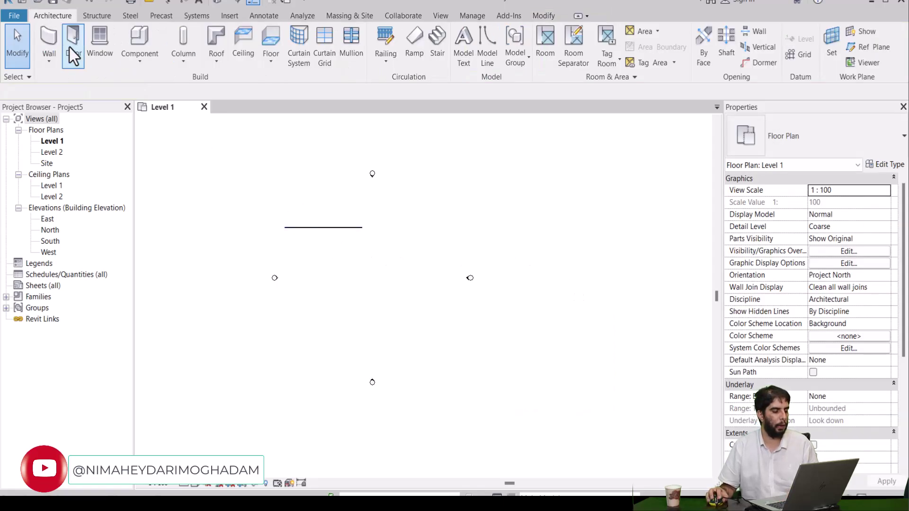
Step: Draw a horizontal Basic Wall of TYPE 2 south of the Type 1 wall and end its chain
left_click(46, 41)
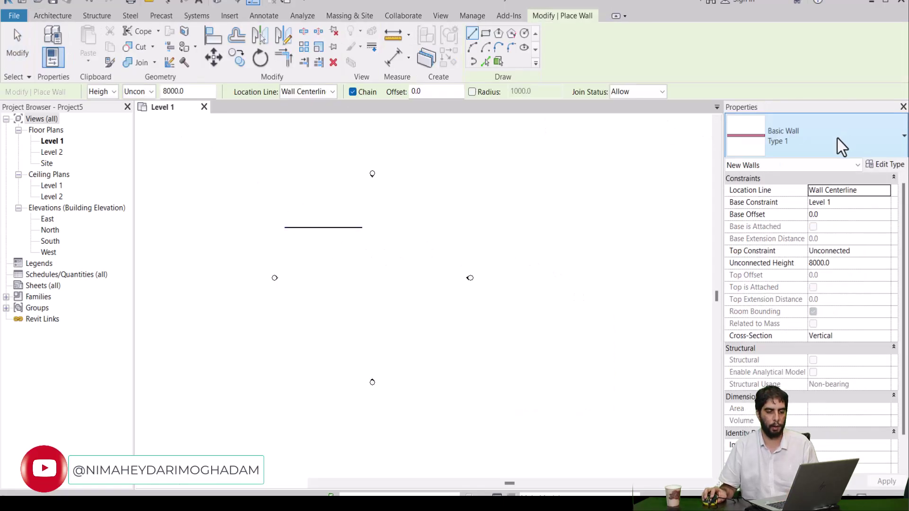
left_click(840, 144)
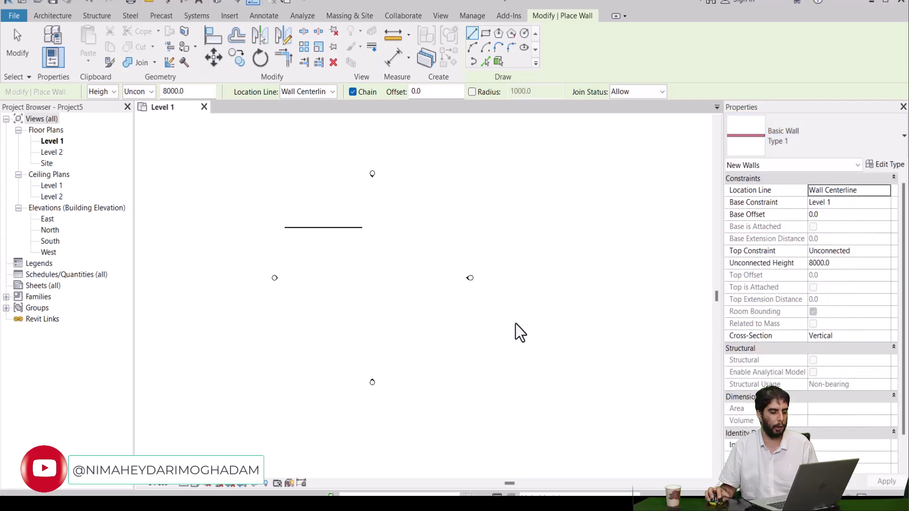
left_click(317, 296)
left_click(427, 296)
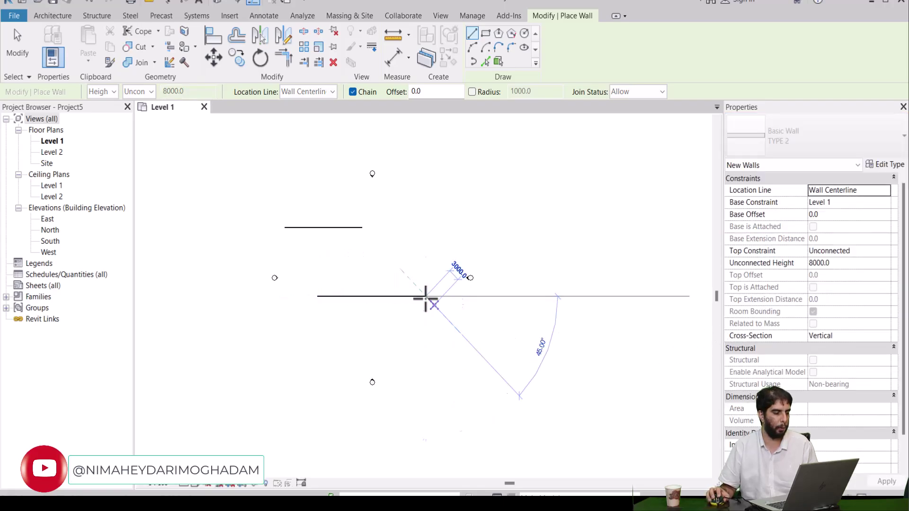
key("Escape")
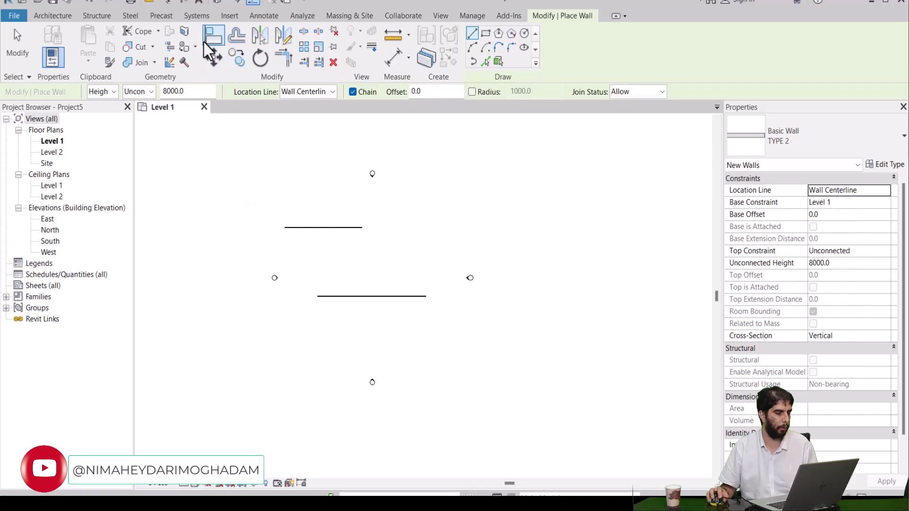
Step: Open the default 3D view to show the two drawn walls and end the wall command
left_click(219, 3)
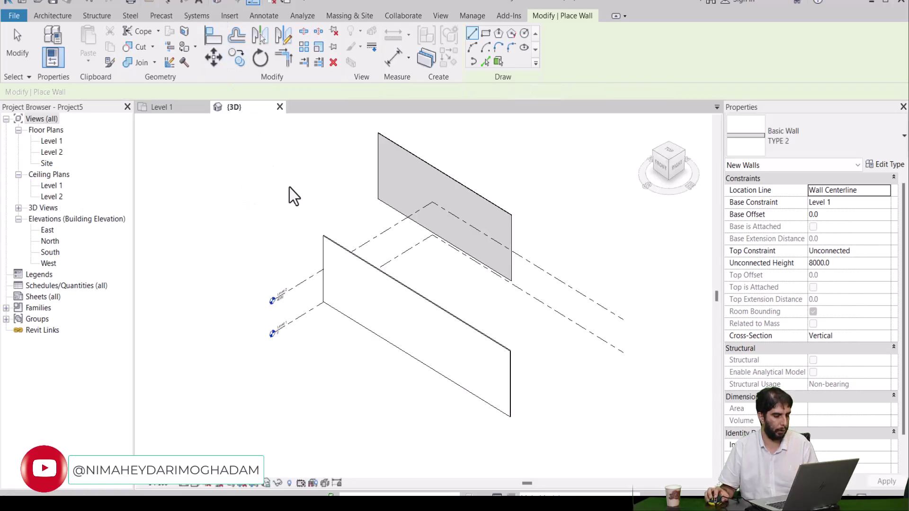
scroll(396, 280, "up", 3)
right_click(471, 223)
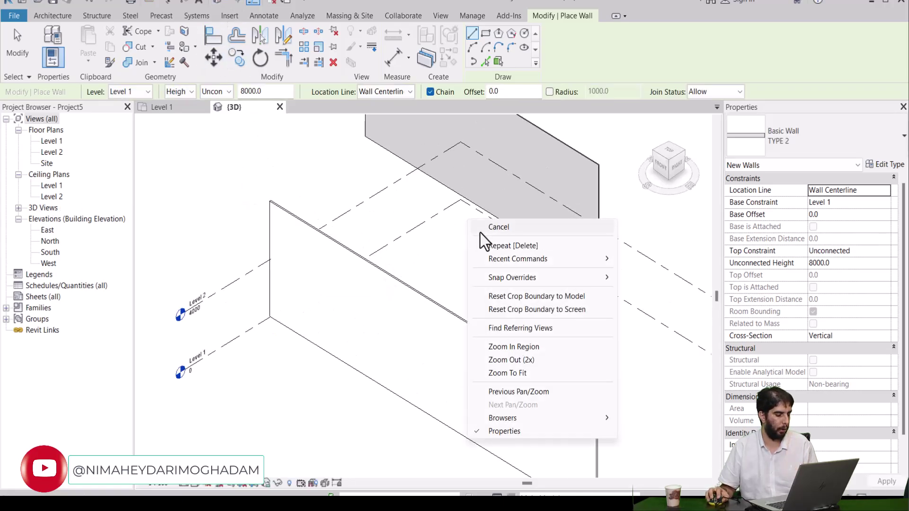
left_click(480, 228)
Step: Set the 3D view's visual style to Consistent Colors and examine the surface colours of both walls
left_click(197, 483)
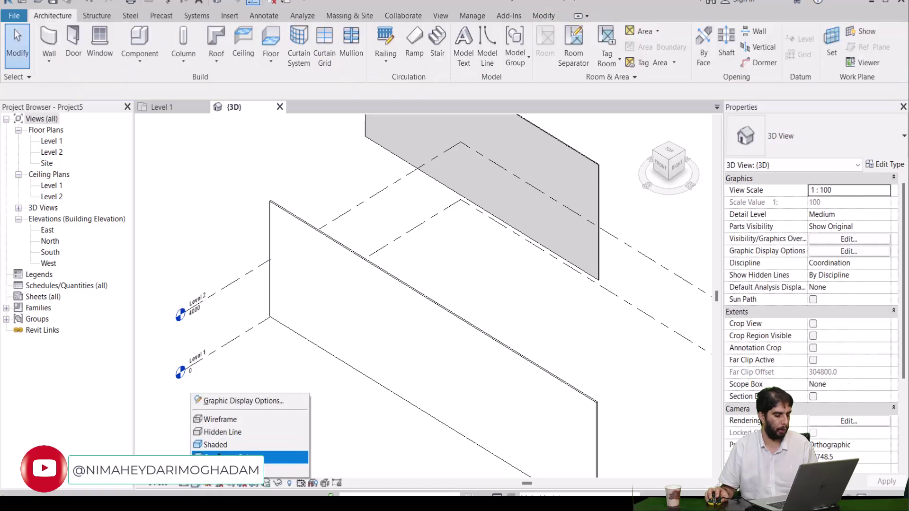
left_click(218, 448)
scroll(330, 365, "down", 2)
scroll(459, 251, "up", 2)
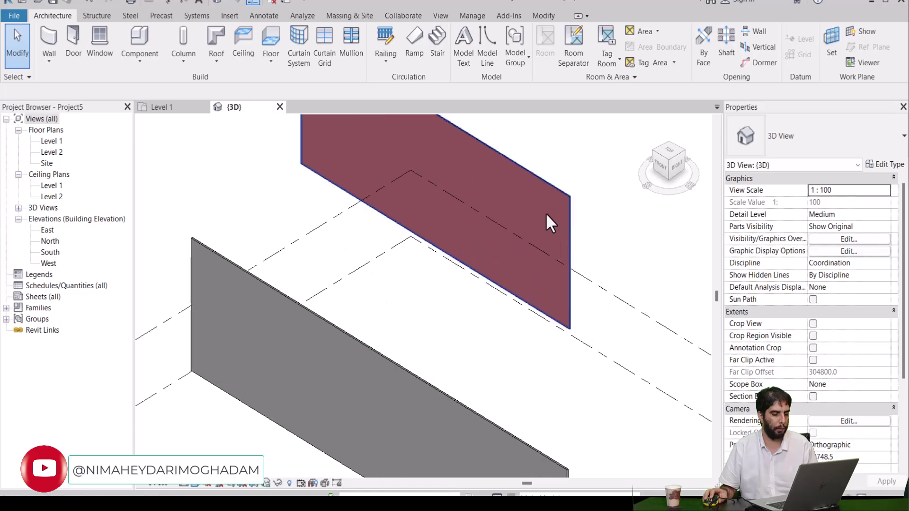
scroll(529, 262, "down", 2)
middle_click_drag(438, 377, 354, 331)
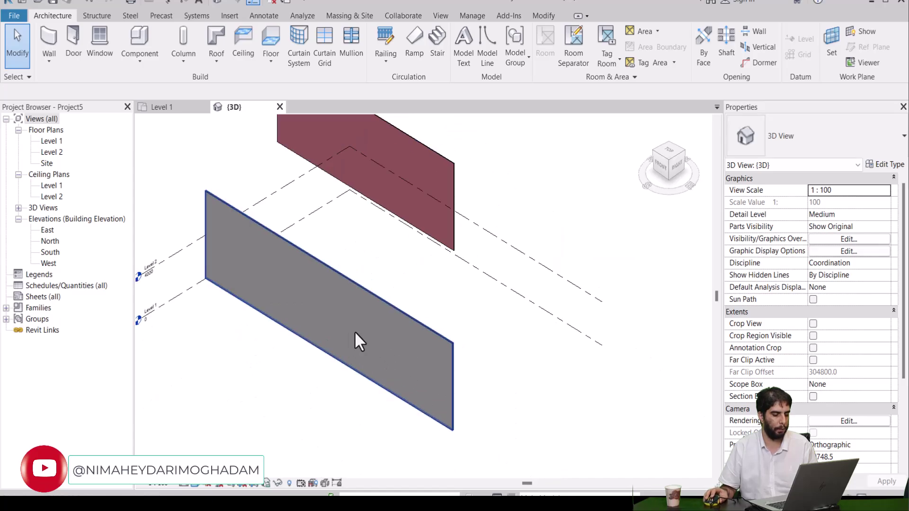
scroll(355, 332, "down", 1)
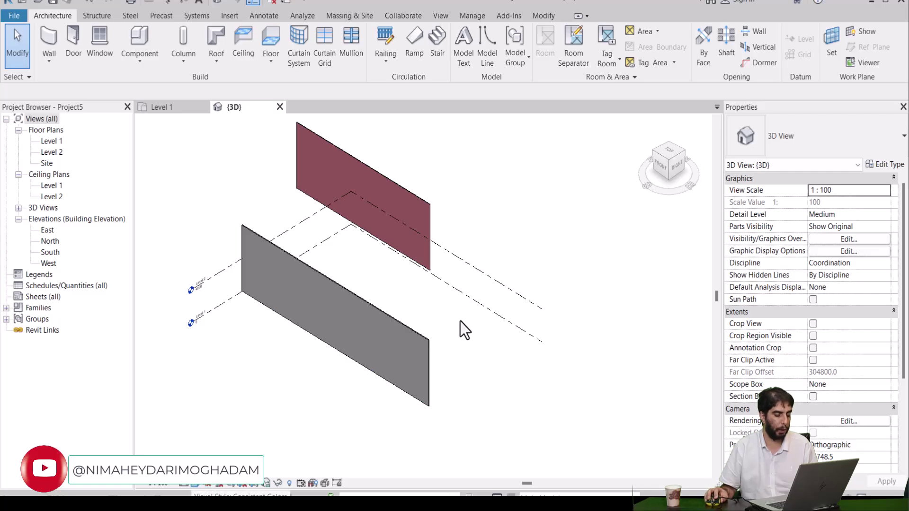
scroll(424, 337, "down", 2)
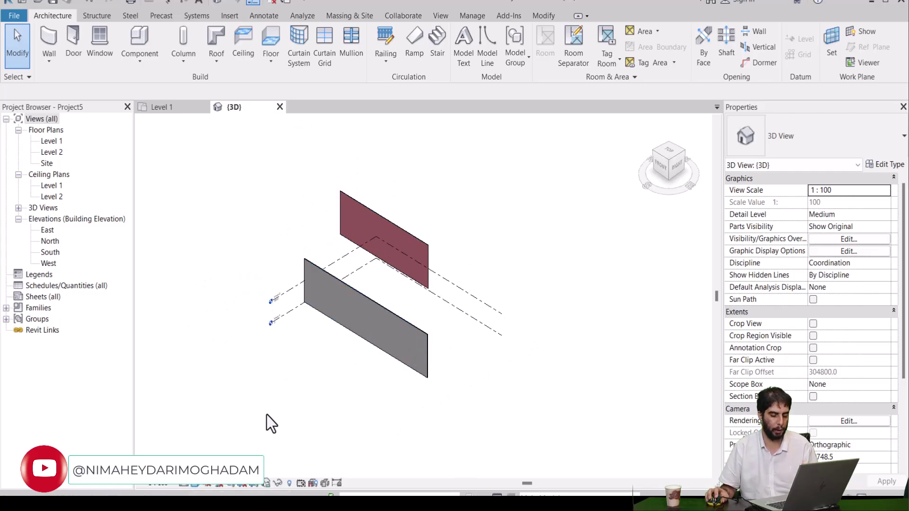
Step: Switch the 3D view's visual style to Realistic and inspect the material textures on both walls up close
left_click(196, 483)
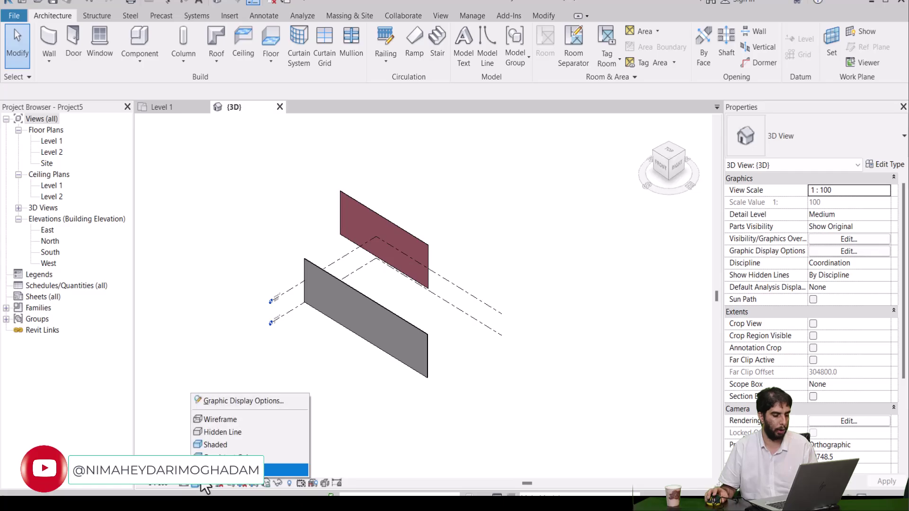
left_click(237, 469)
scroll(440, 298, "up", 5)
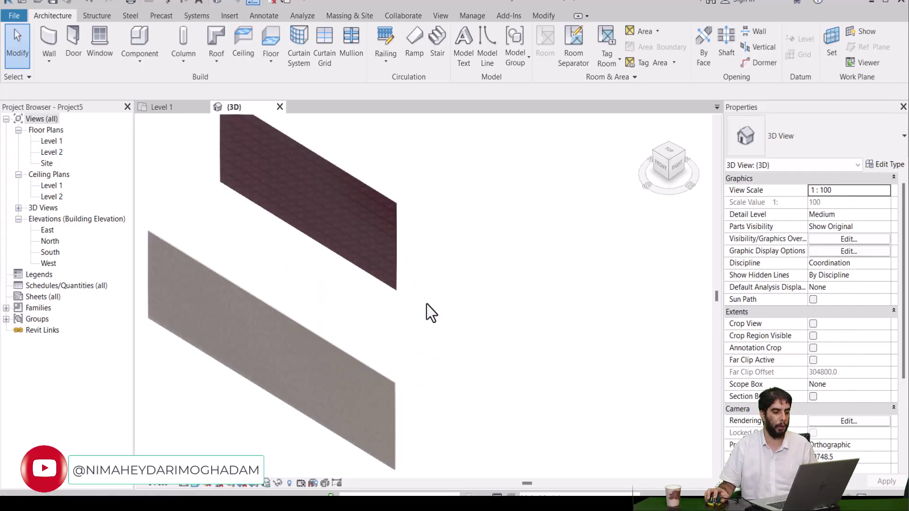
middle_click_drag(314, 291, 351, 349)
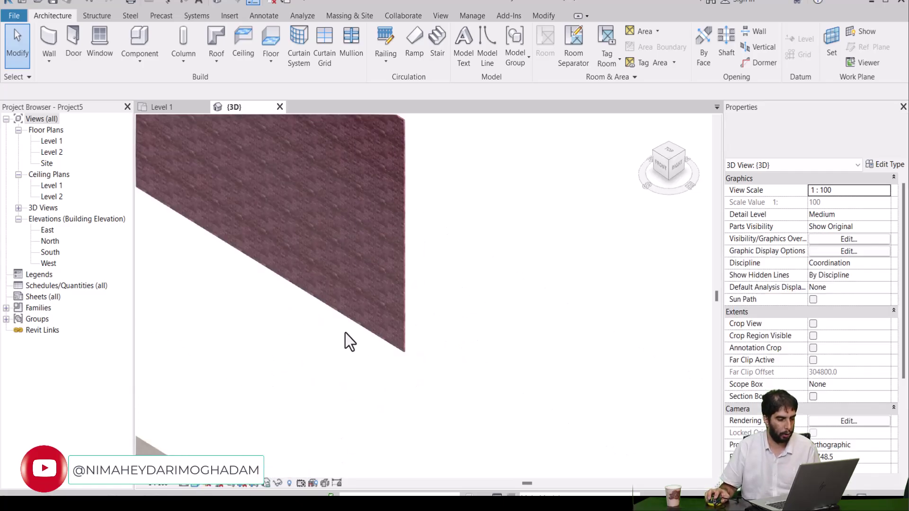
scroll(344, 241, "down", 2)
middle_click_drag(295, 374, 435, 137)
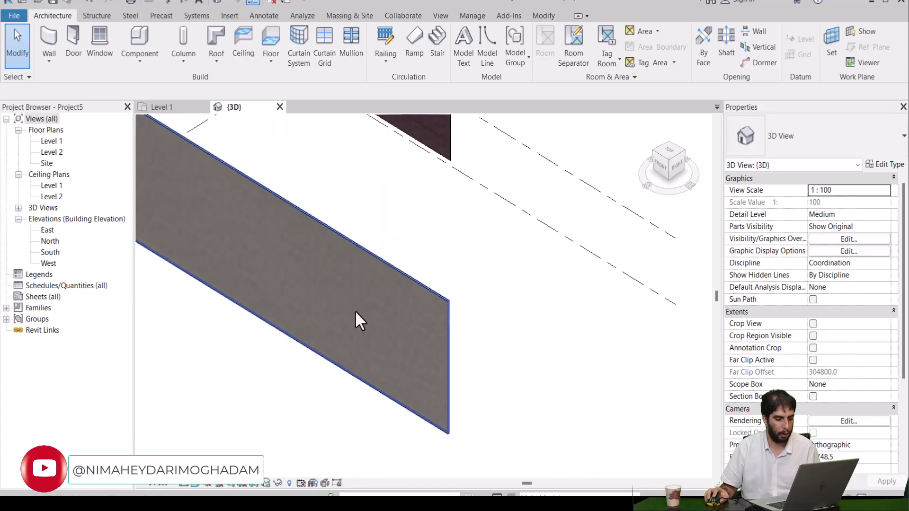
scroll(362, 312, "up", 2)
scroll(451, 306, "down", 4)
scroll(456, 218, "down", 1)
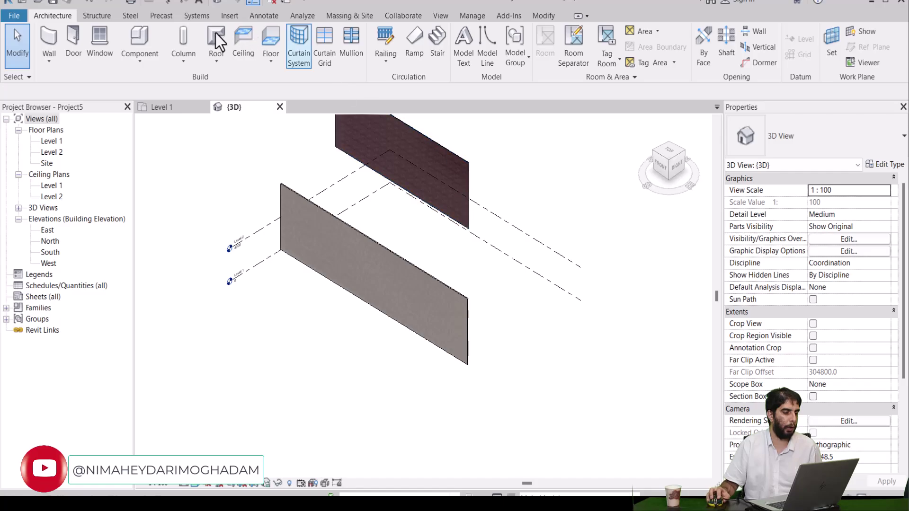
left_click(184, 18)
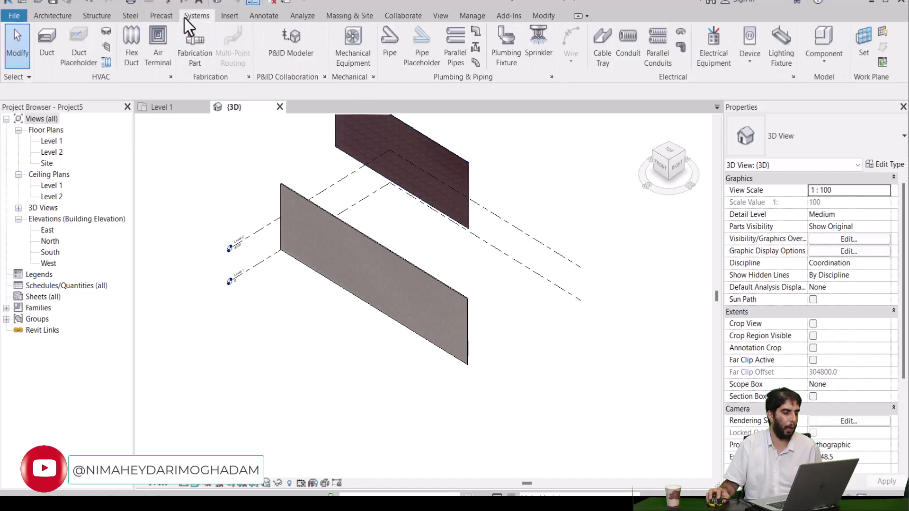